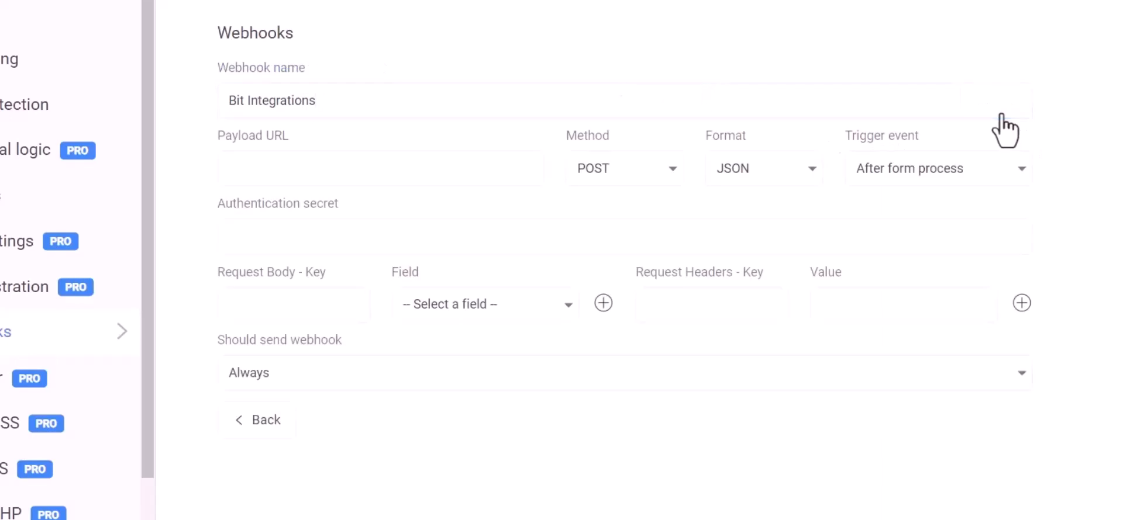
Step: Paste the Bit Integrations callback URL as Payload URL and map body key Name to First Name
{"action": "left_click", "coordinate": [308, 168]}
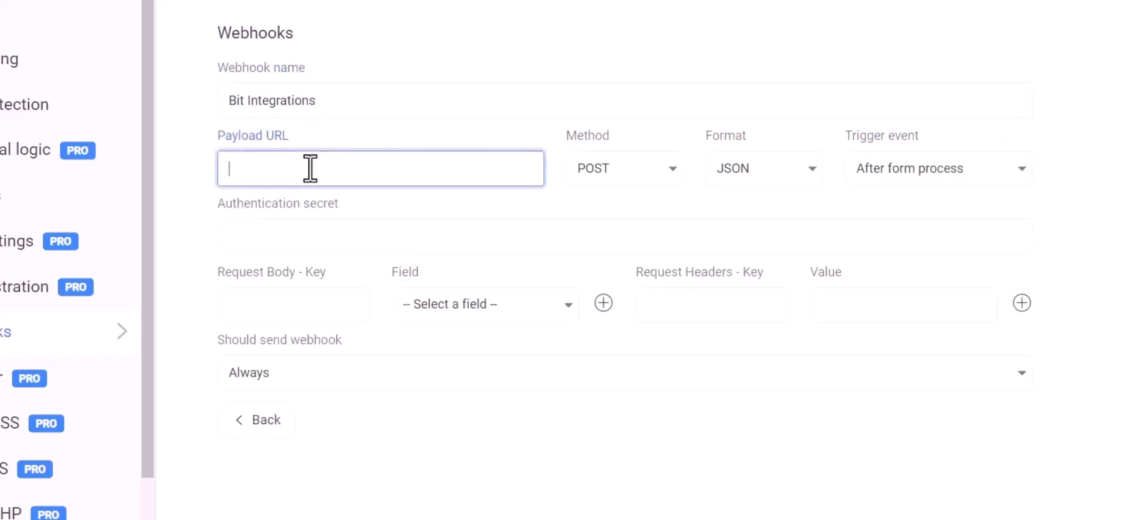
{"action": "key", "text": "ctrl+v"}
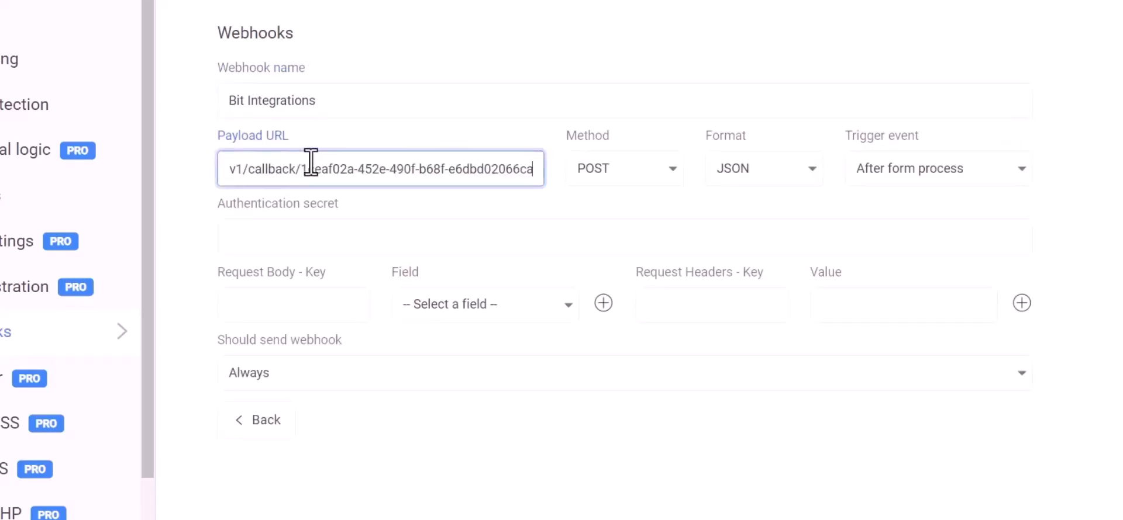
{"action": "left_click", "coordinate": [308, 305]}
{"action": "left_click", "coordinate": [413, 316]}
{"action": "left_click", "coordinate": [459, 342]}
{"action": "left_click", "coordinate": [338, 309]}
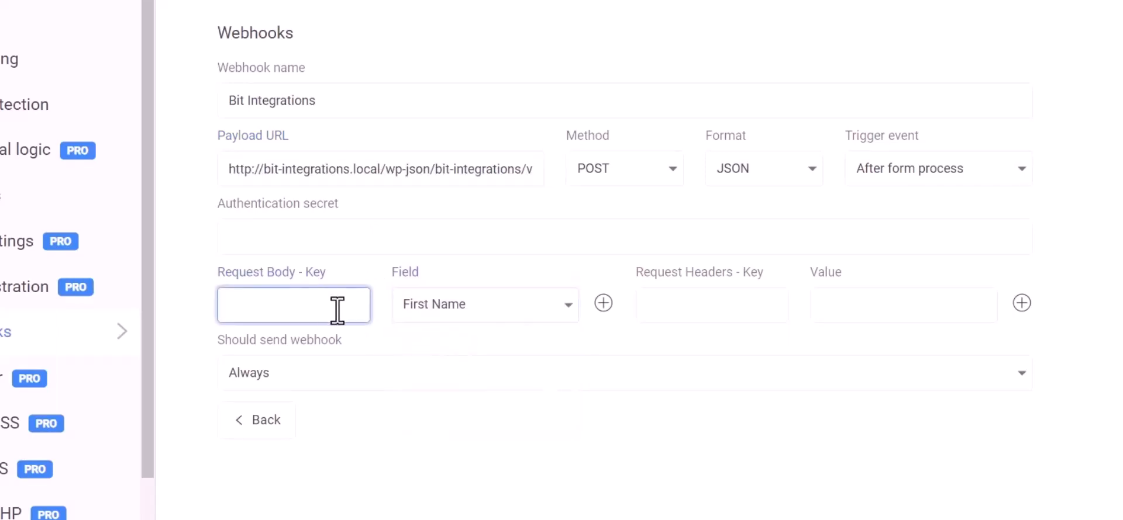
{"action": "type", "text": "Name"}
Step: Add request body rows Email→Email and Phone→Phone
{"action": "left_click", "coordinate": [602, 303]}
{"action": "left_click", "coordinate": [471, 358]}
{"action": "left_click", "coordinate": [426, 416]}
{"action": "left_click", "coordinate": [338, 354]}
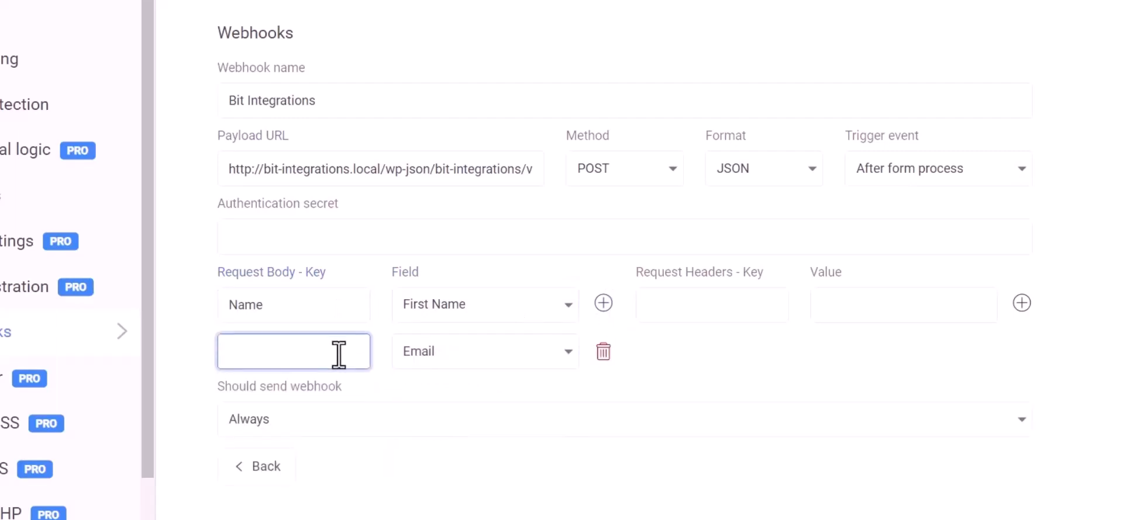
{"action": "type", "text": "Email"}
{"action": "left_click", "coordinate": [603, 302]}
{"action": "left_click", "coordinate": [481, 401]}
{"action": "left_click", "coordinate": [443, 494]}
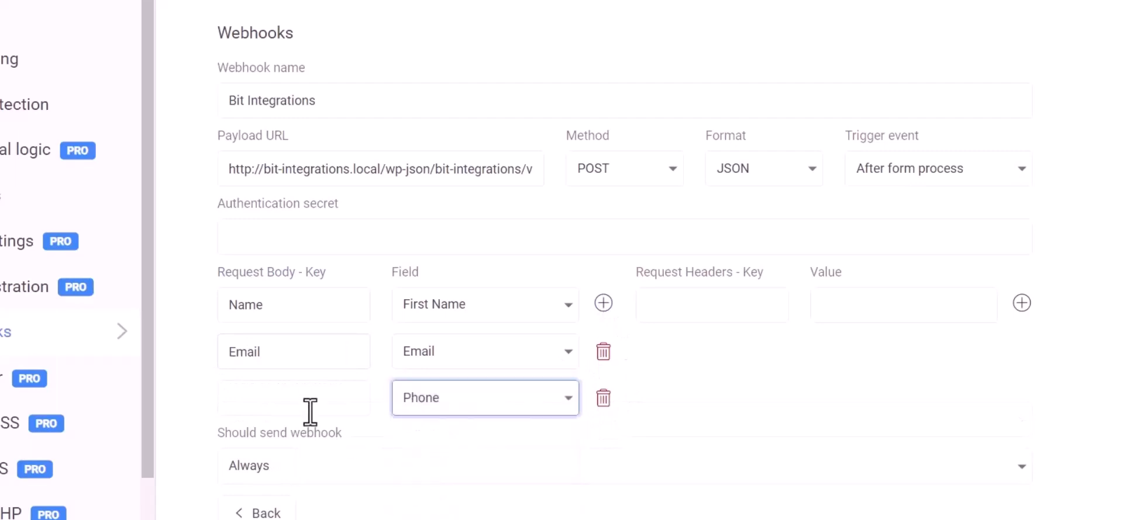
{"action": "left_click", "coordinate": [310, 414]}
{"action": "type", "text": "Phone"}
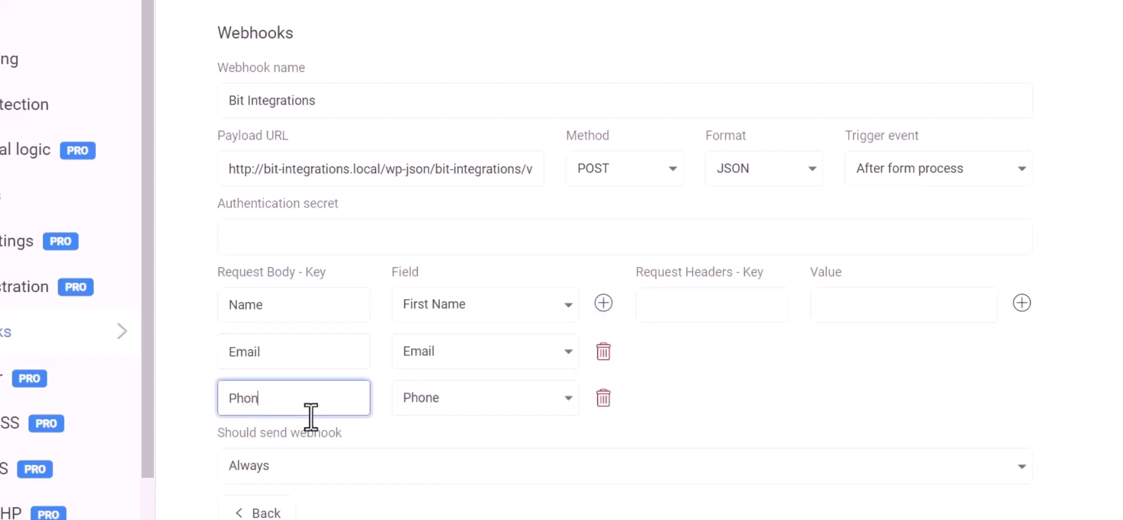
{"action": "left_click", "coordinate": [794, 369]}
{"action": "scroll", "coordinate": [742, 374], "scroll_direction": "down", "scroll_amount": 2}
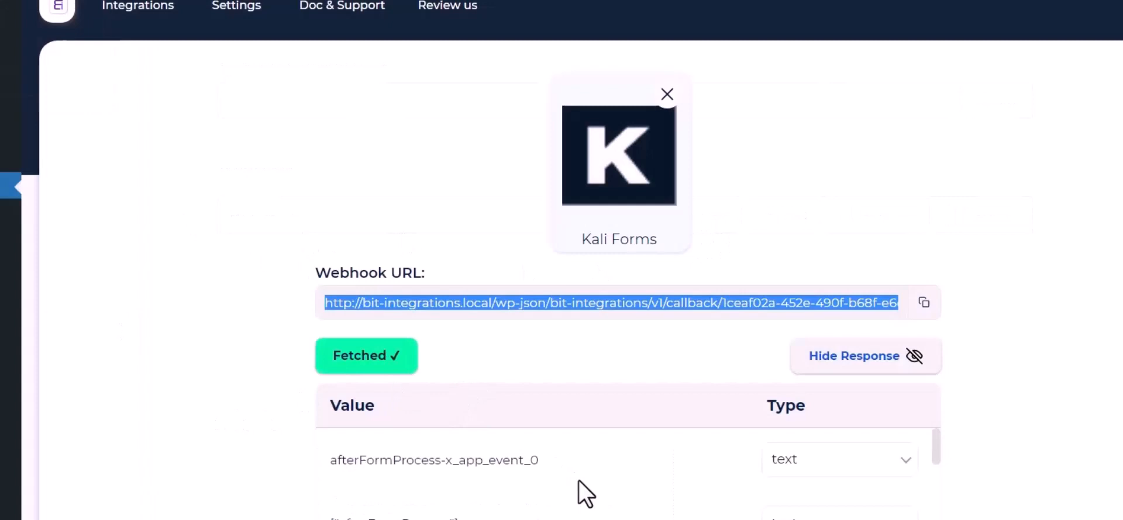
Step: Review the fetched webhook response and pick Slack as the action after searching 'sl'
{"action": "scroll", "coordinate": [578, 481], "scroll_direction": "down", "scroll_amount": 10}
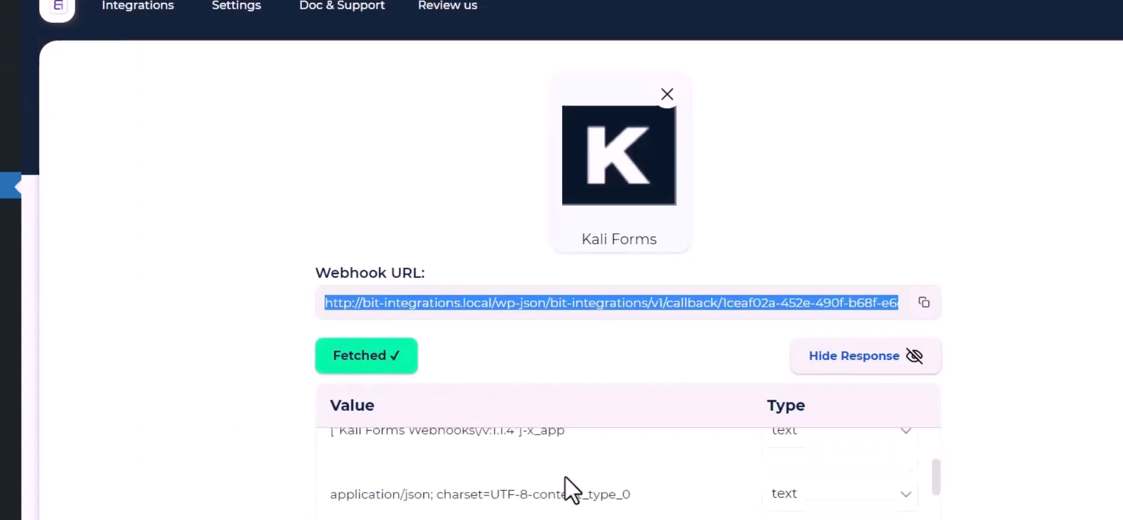
{"action": "scroll", "coordinate": [578, 481], "scroll_direction": "down", "scroll_amount": 3}
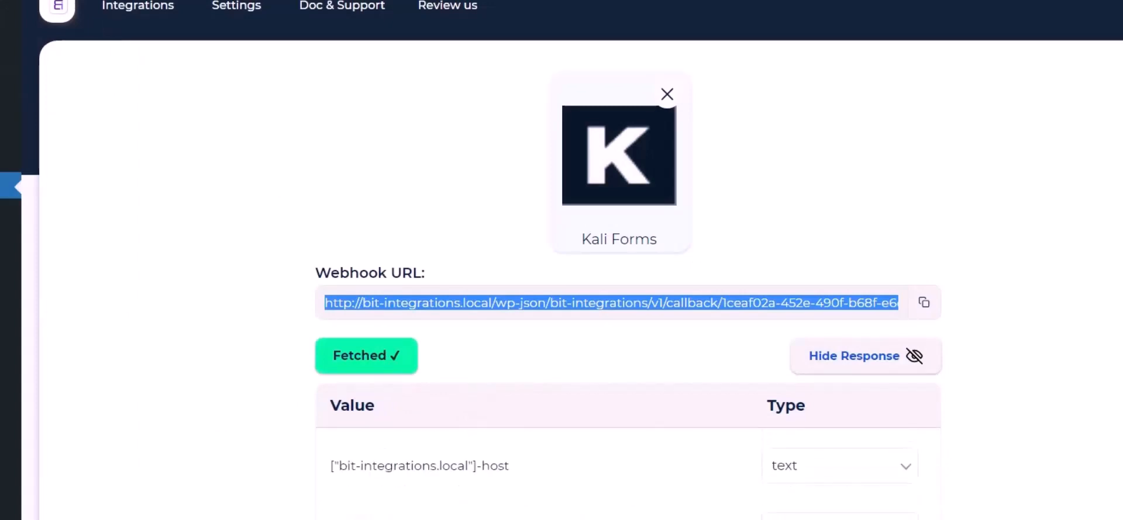
{"action": "scroll", "coordinate": [210, 469], "scroll_direction": "down", "scroll_amount": 6}
{"action": "scroll", "coordinate": [549, 281], "scroll_direction": "up", "scroll_amount": 1}
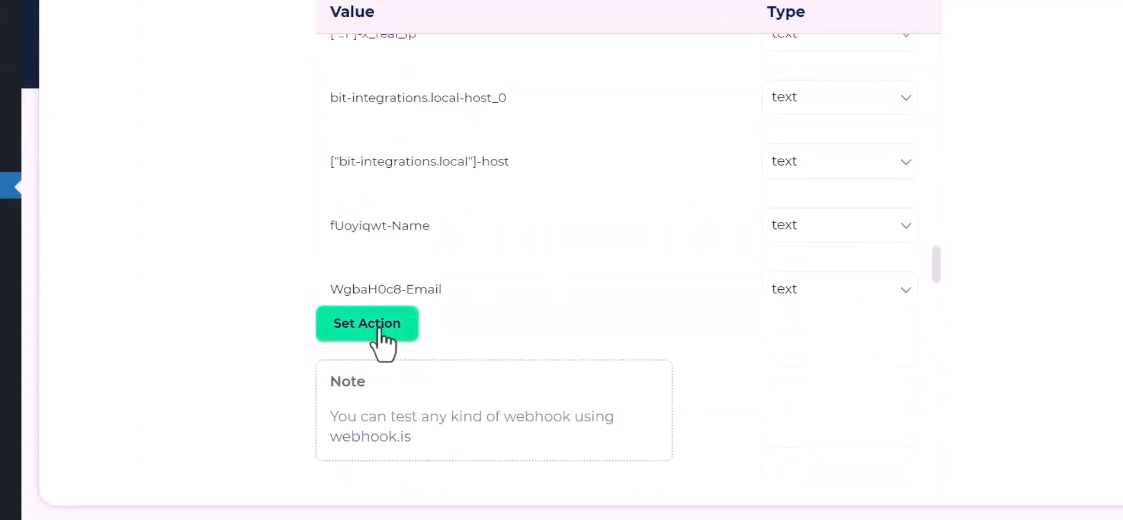
{"action": "left_click", "coordinate": [377, 326]}
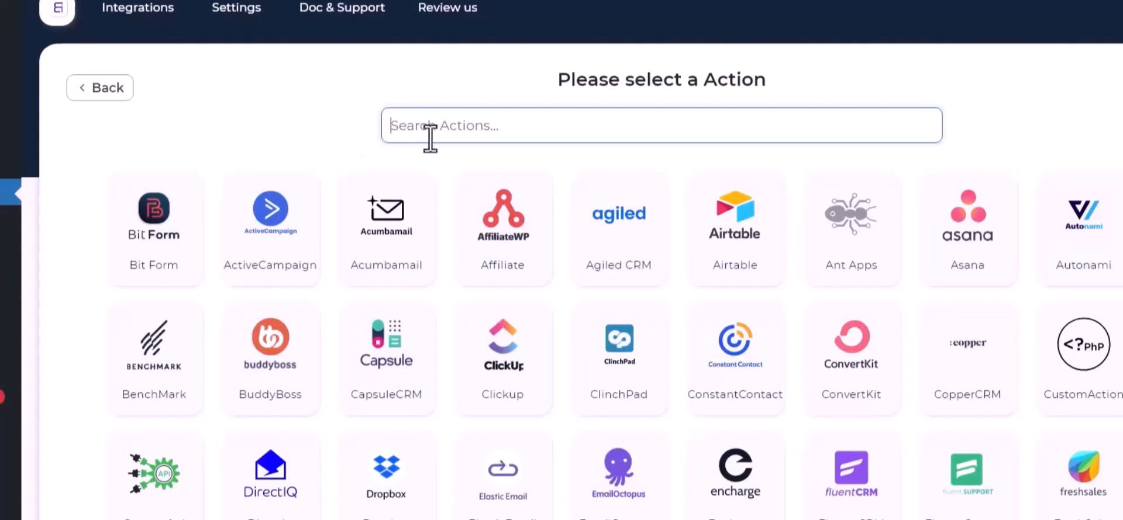
{"action": "type", "text": "sl"}
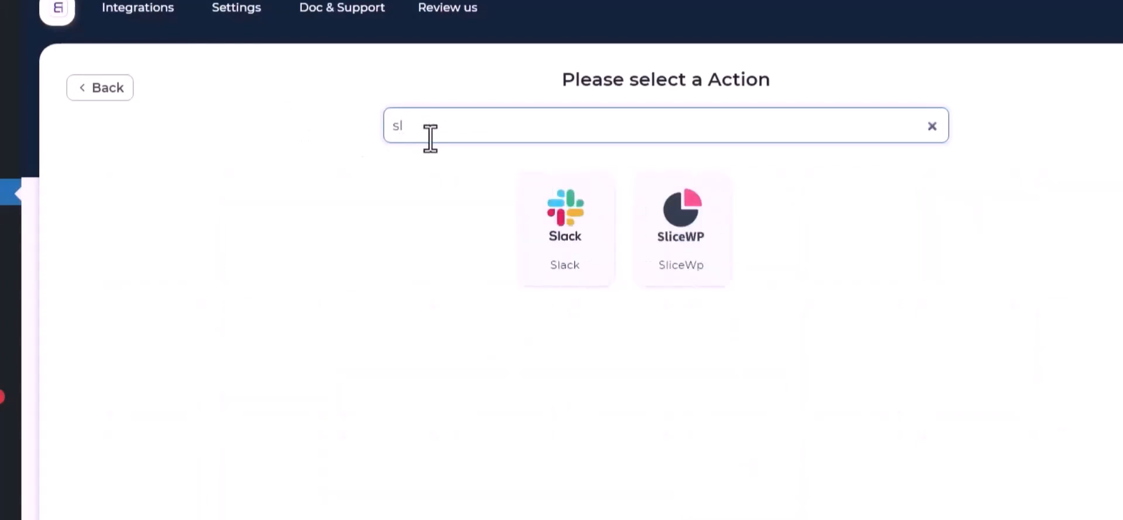
{"action": "left_click", "coordinate": [564, 241]}
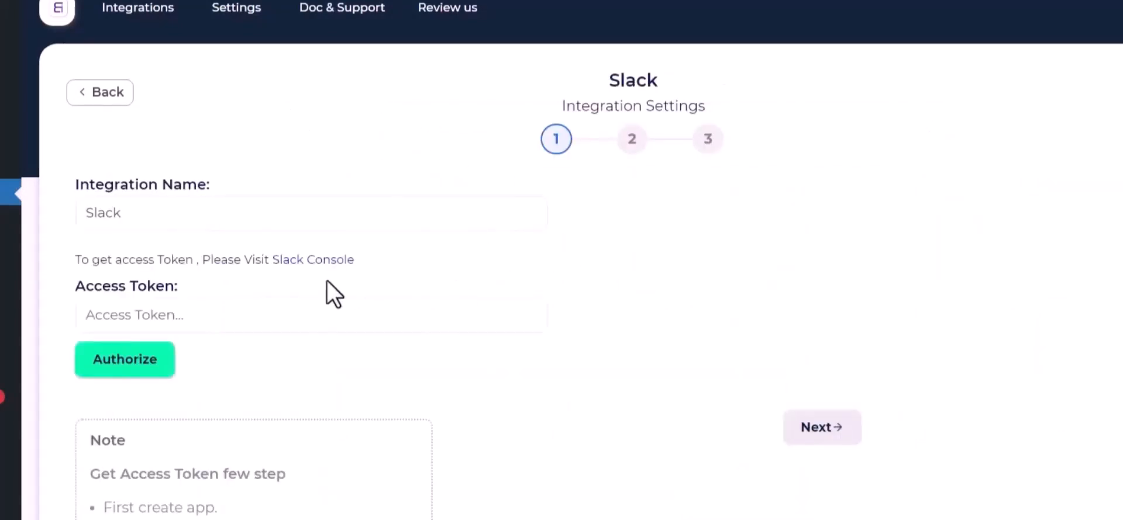
{"action": "left_click", "coordinate": [139, 319]}
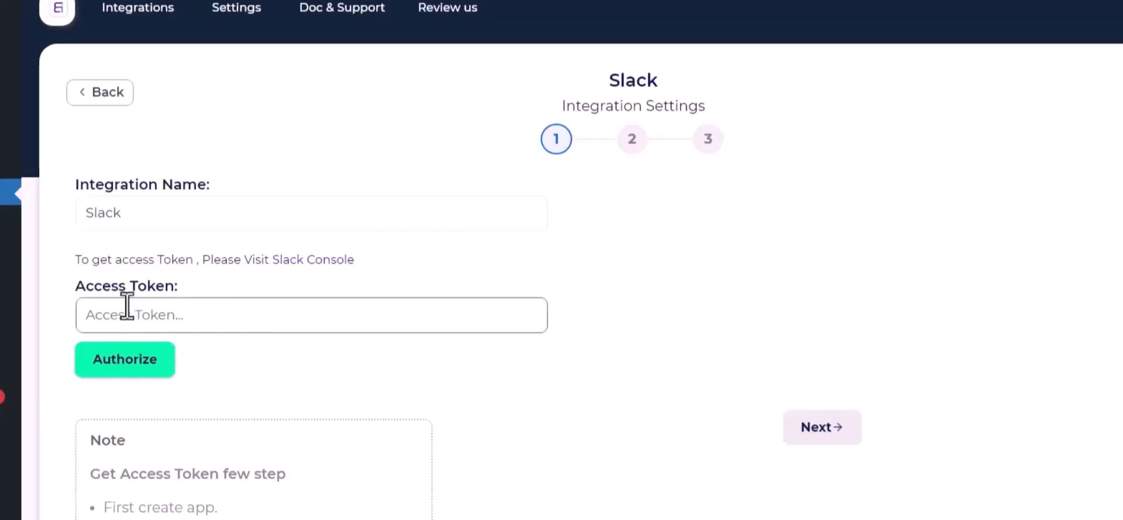
Step: From the Slack console, create an app from scratch named 'Bit Integrations' in the Bit Apps workspace
{"action": "left_click", "coordinate": [283, 261]}
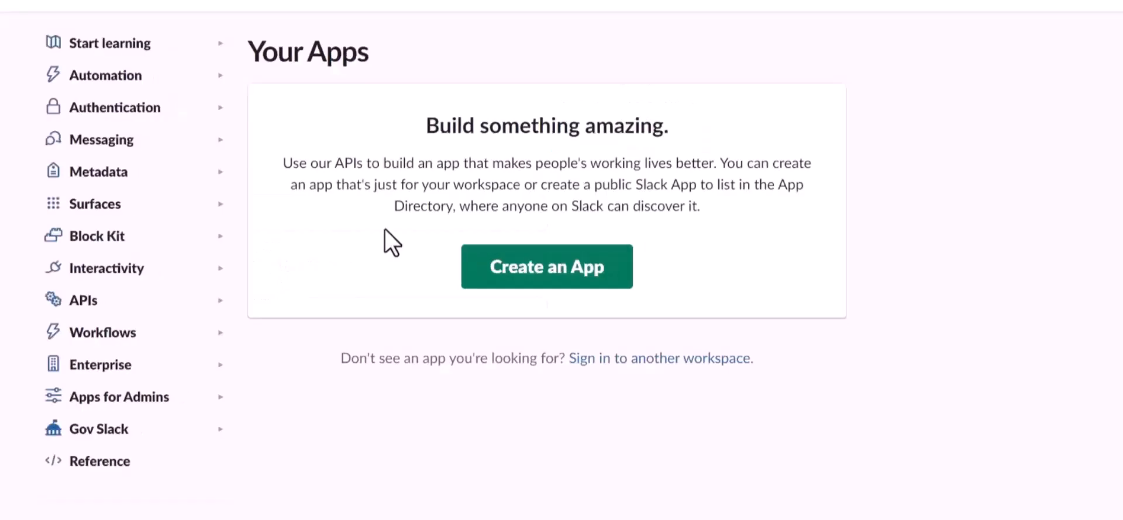
{"action": "left_click", "coordinate": [520, 272]}
{"action": "left_click", "coordinate": [447, 263]}
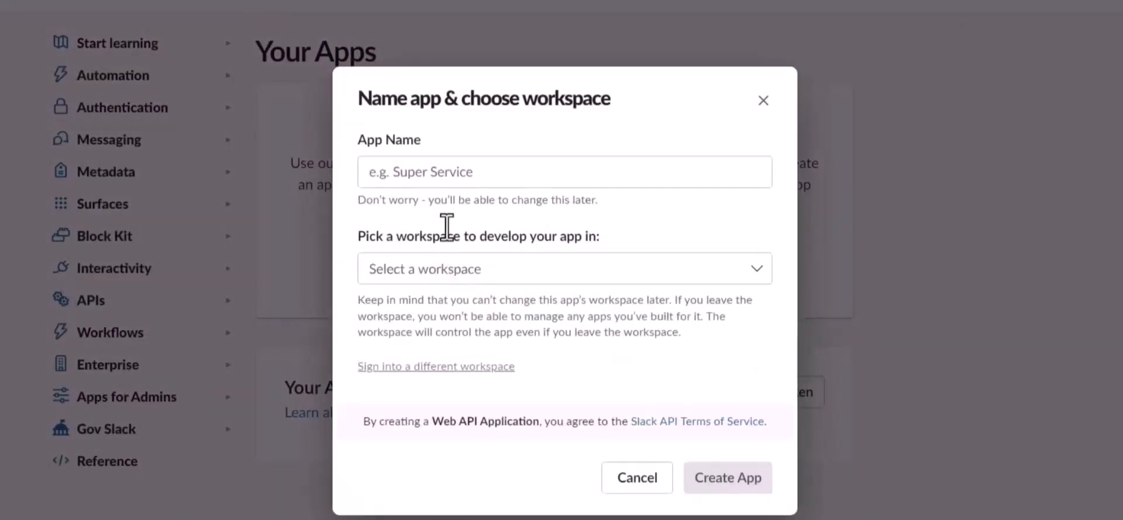
{"action": "left_click", "coordinate": [454, 177]}
{"action": "type", "text": "Bi"}
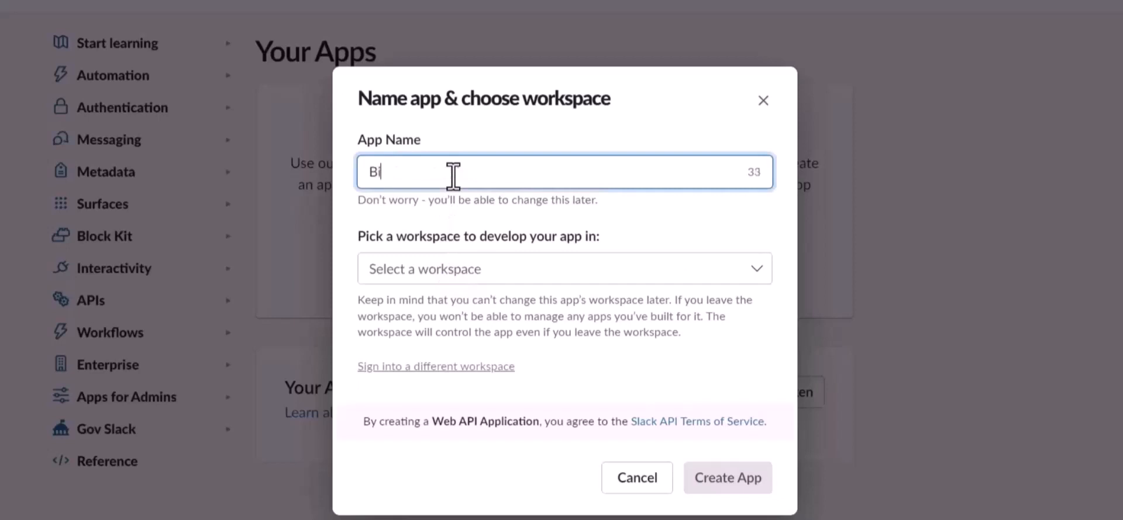
{"action": "type", "text": "t Integrations"}
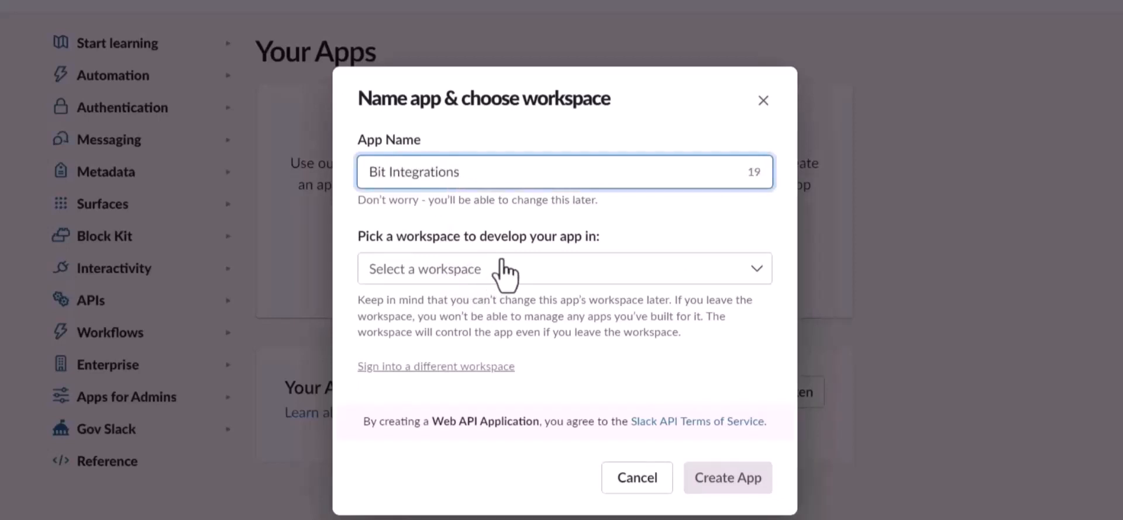
{"action": "left_click", "coordinate": [456, 268]}
{"action": "left_click", "coordinate": [426, 303]}
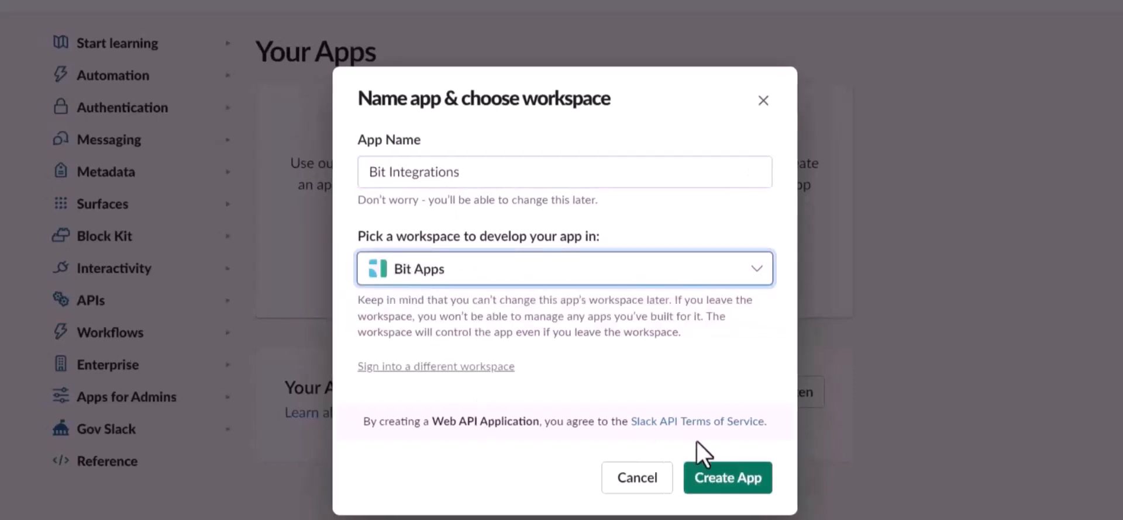
{"action": "left_click", "coordinate": [725, 481]}
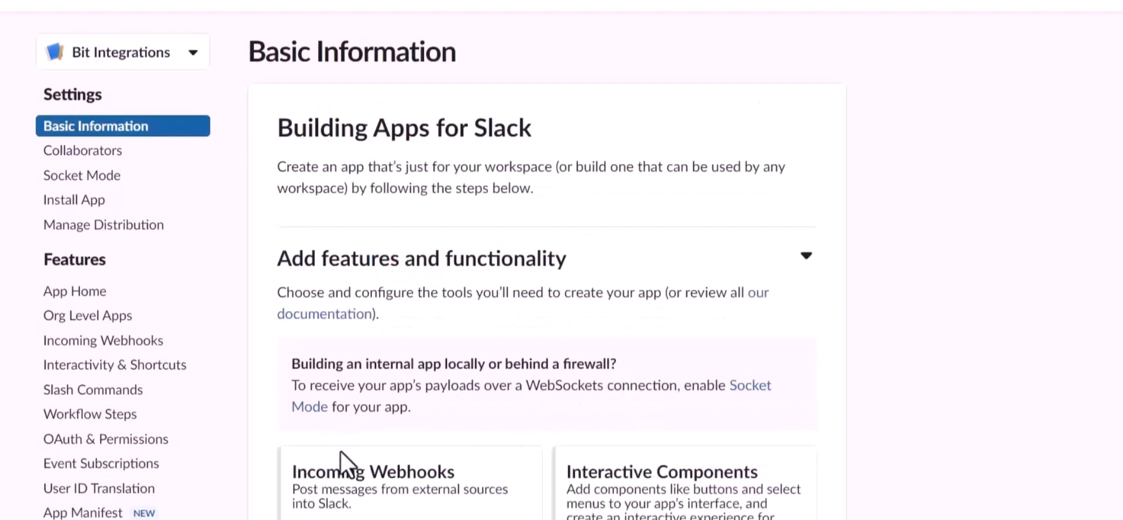
Step: Under OAuth & Permissions, add files:read, files:write and chat:write as user token scopes
{"action": "left_click", "coordinate": [103, 442]}
{"action": "scroll", "coordinate": [661, 404], "scroll_direction": "down", "scroll_amount": 10}
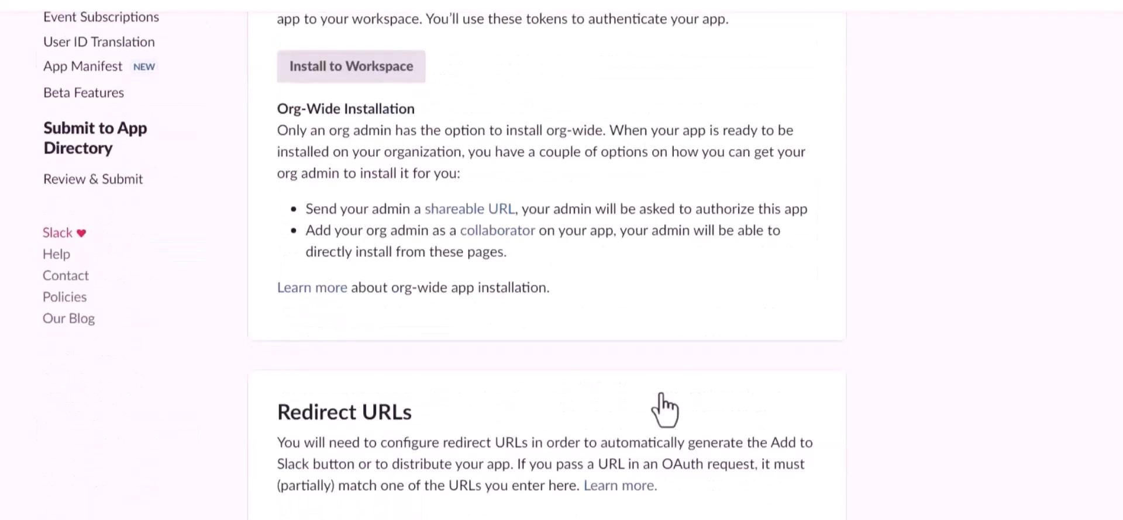
{"action": "scroll", "coordinate": [660, 394], "scroll_direction": "down", "scroll_amount": 8}
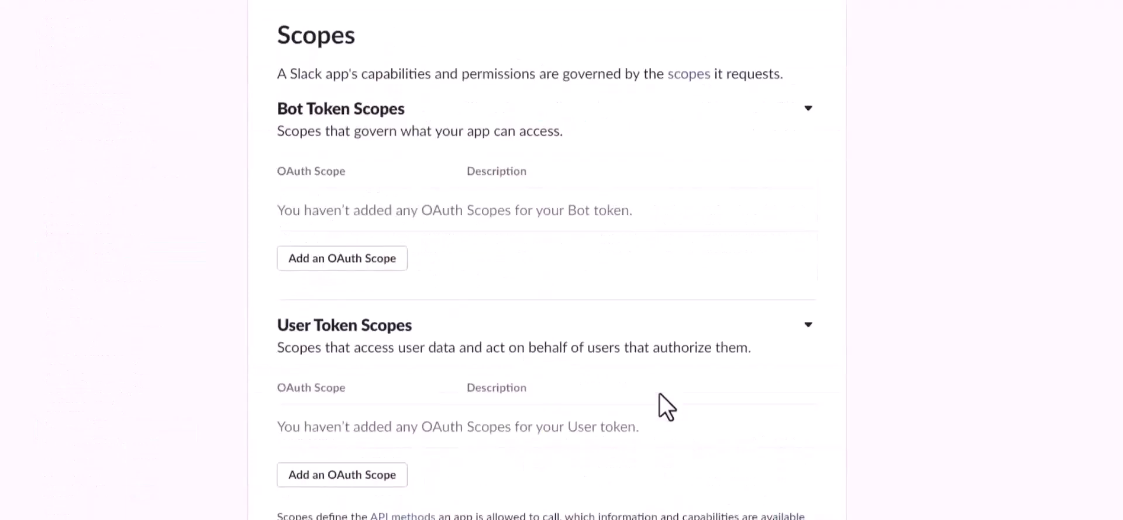
{"action": "scroll", "coordinate": [660, 394], "scroll_direction": "down", "scroll_amount": 4}
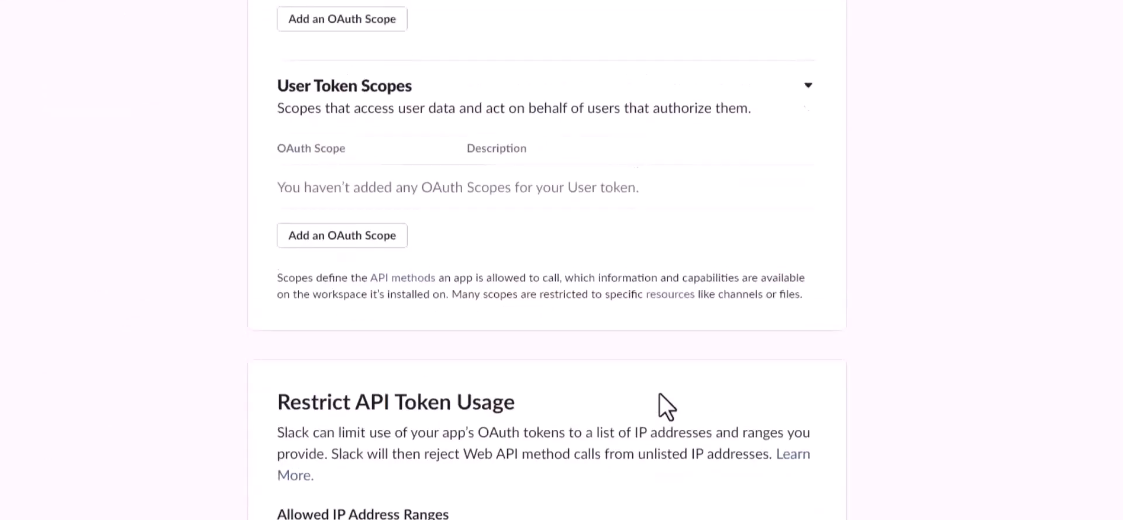
{"action": "scroll", "coordinate": [659, 398], "scroll_direction": "up", "scroll_amount": 1}
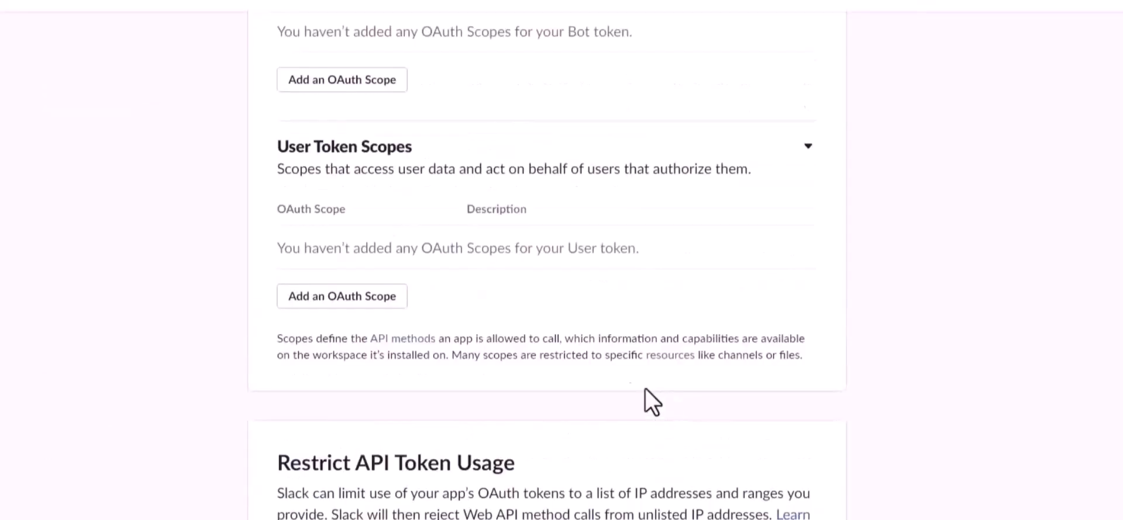
{"action": "left_click", "coordinate": [375, 299]}
{"action": "left_click", "coordinate": [363, 291]}
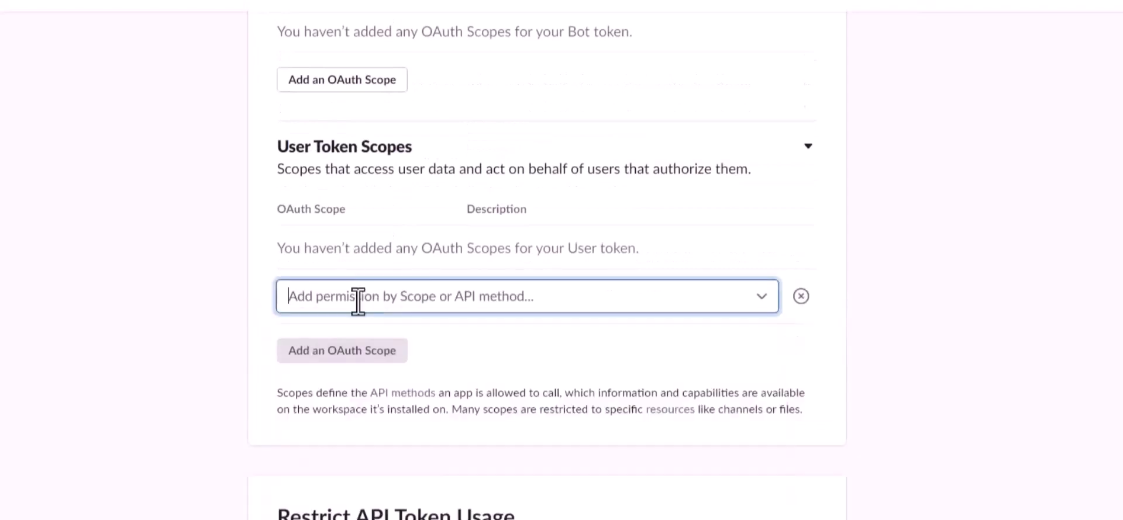
{"action": "type", "text": "file"}
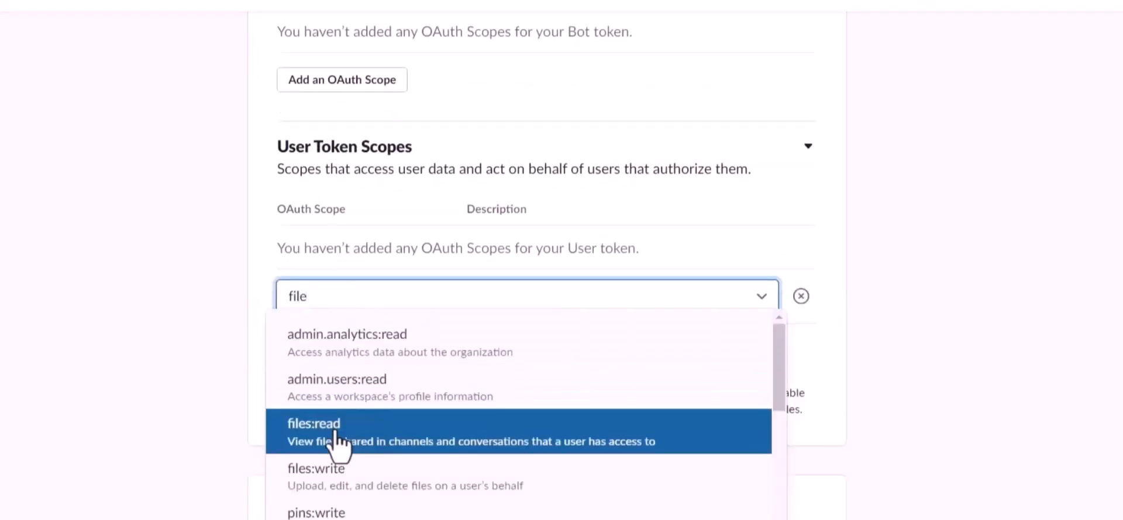
{"action": "left_click", "coordinate": [301, 444]}
{"action": "left_click", "coordinate": [345, 329]}
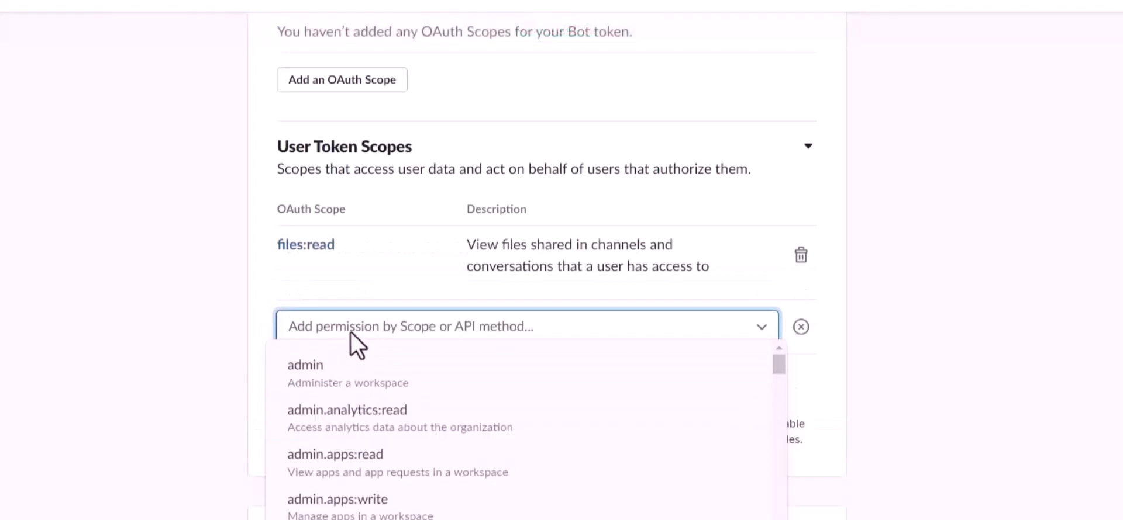
{"action": "type", "text": "file"}
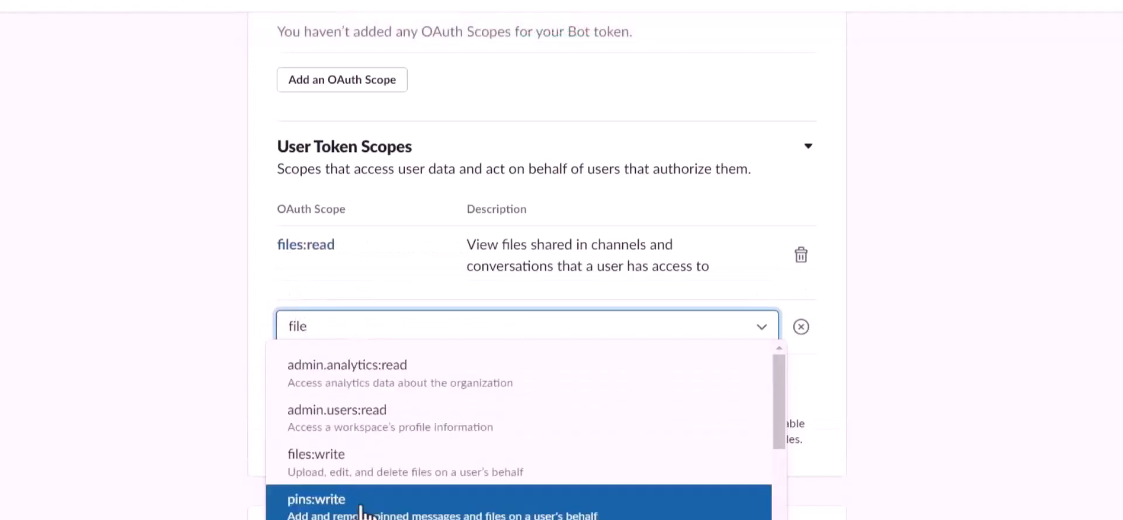
{"action": "left_click", "coordinate": [336, 483]}
{"action": "left_click", "coordinate": [342, 399]}
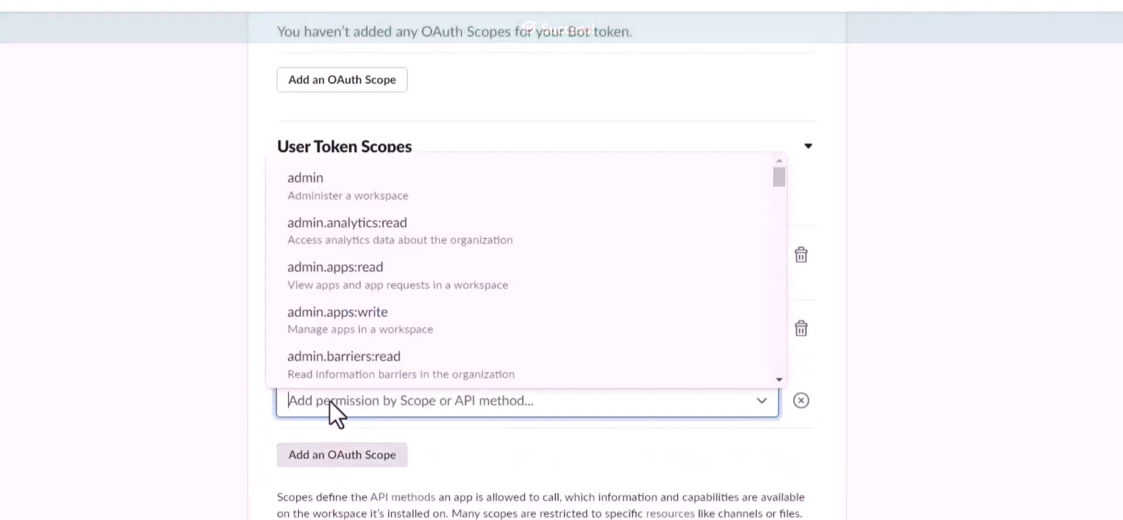
{"action": "type", "text": "chat"}
{"action": "left_click", "coordinate": [331, 444]}
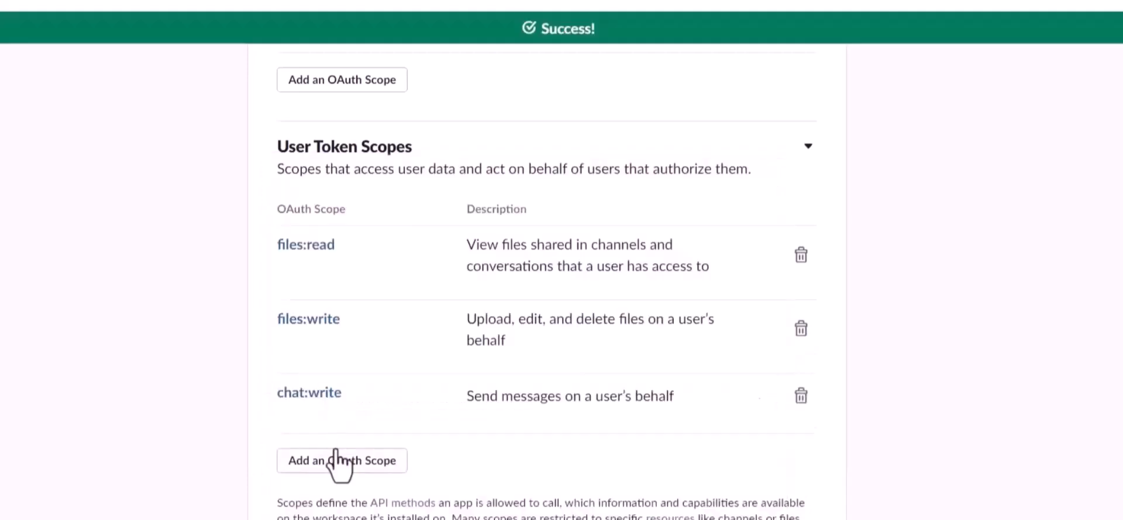
Step: Add channels:read and channels:write as user token scopes
{"action": "left_click", "coordinate": [339, 457]}
{"action": "type", "text": "chat"}
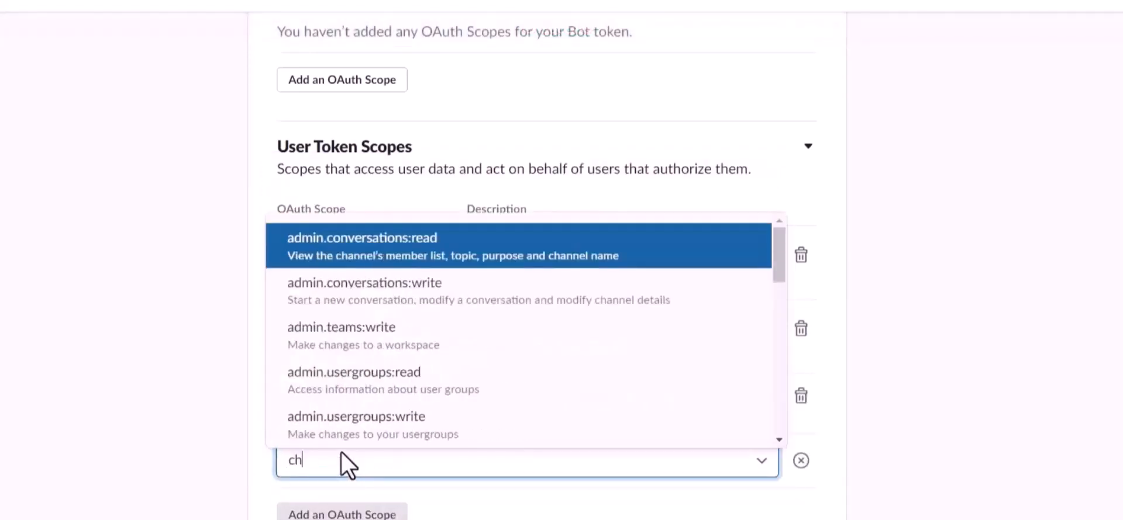
{"action": "key", "text": "BackSpace"}
{"action": "key", "text": "BackSpace"}
{"action": "key", "text": "BackSpace"}
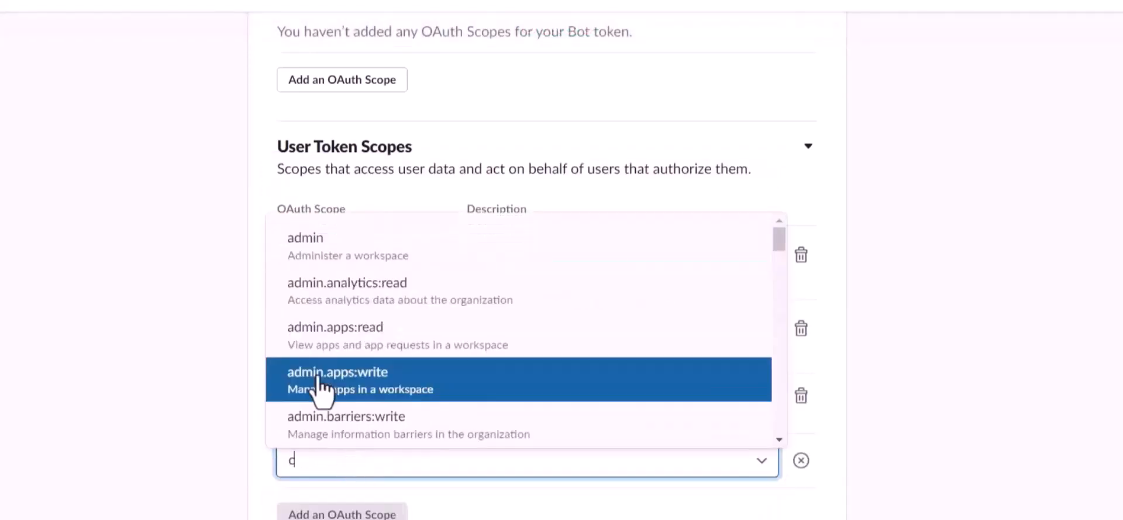
{"action": "scroll", "coordinate": [325, 381], "scroll_direction": "down", "scroll_amount": 5}
{"action": "scroll", "coordinate": [362, 318], "scroll_direction": "up", "scroll_amount": 2}
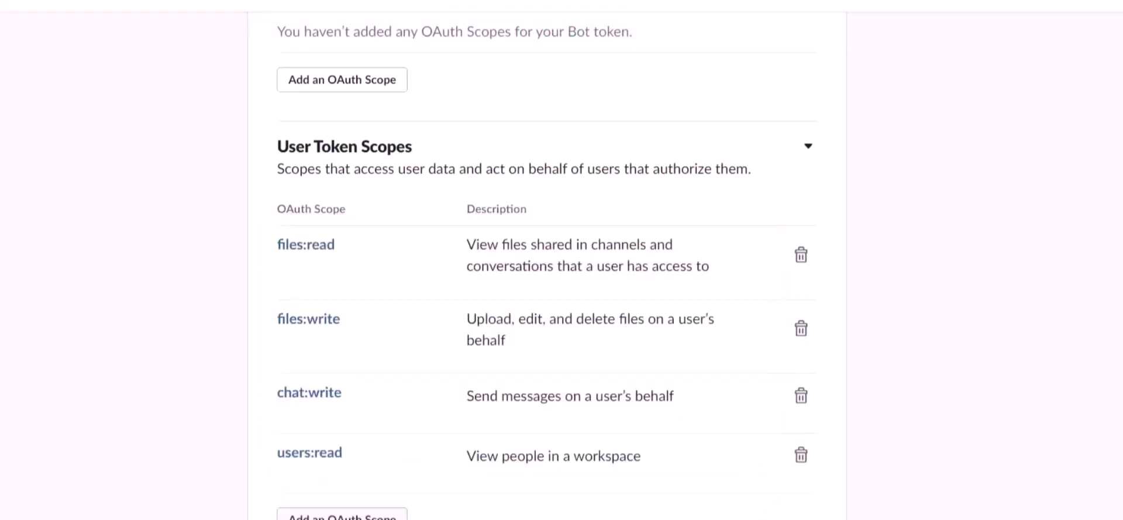
{"action": "left_click", "coordinate": [342, 515]}
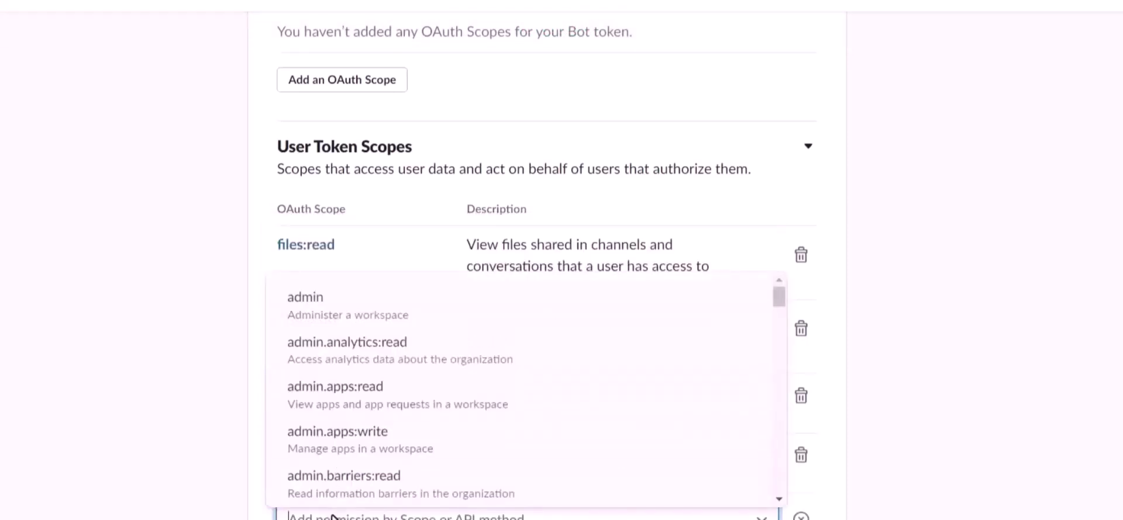
{"action": "type", "text": "chat"}
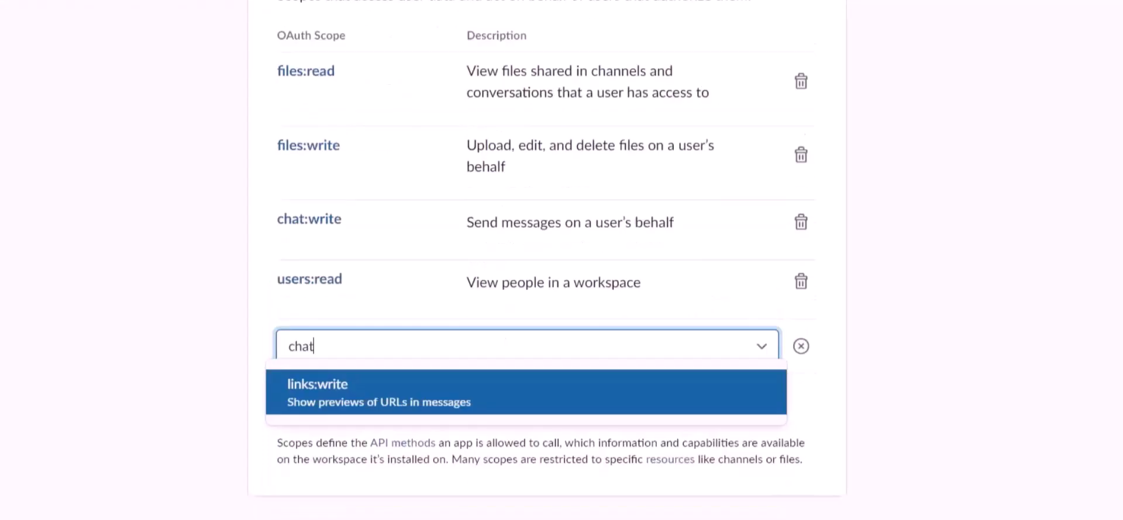
{"action": "key", "text": "BackSpace"}
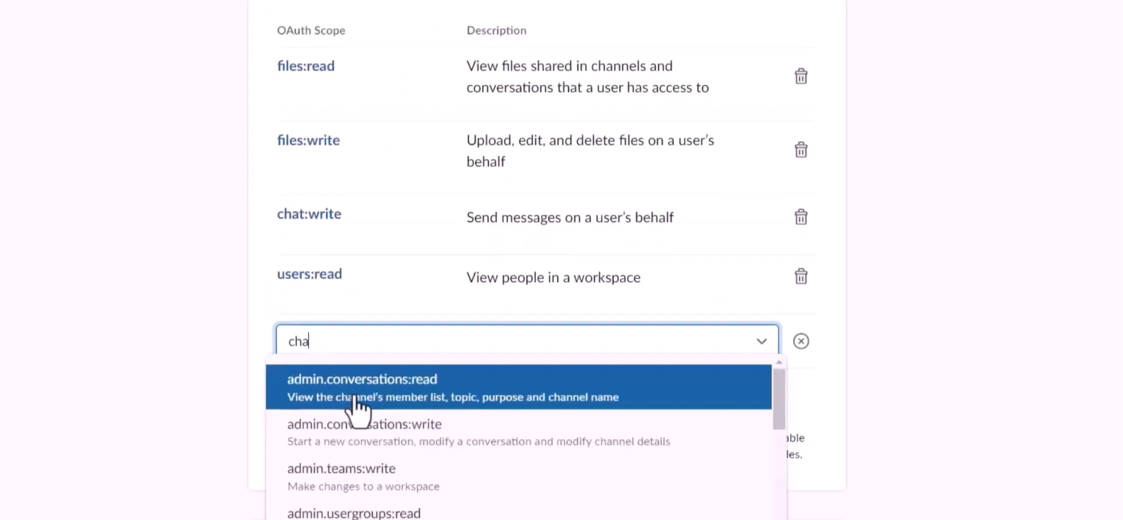
{"action": "scroll", "coordinate": [350, 455], "scroll_direction": "down", "scroll_amount": 10}
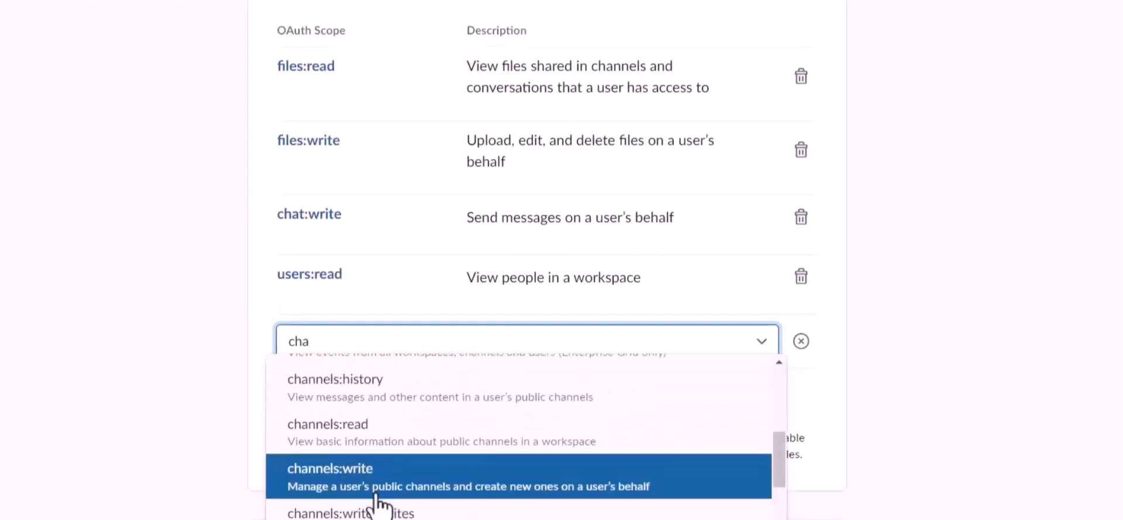
{"action": "left_click", "coordinate": [368, 442]}
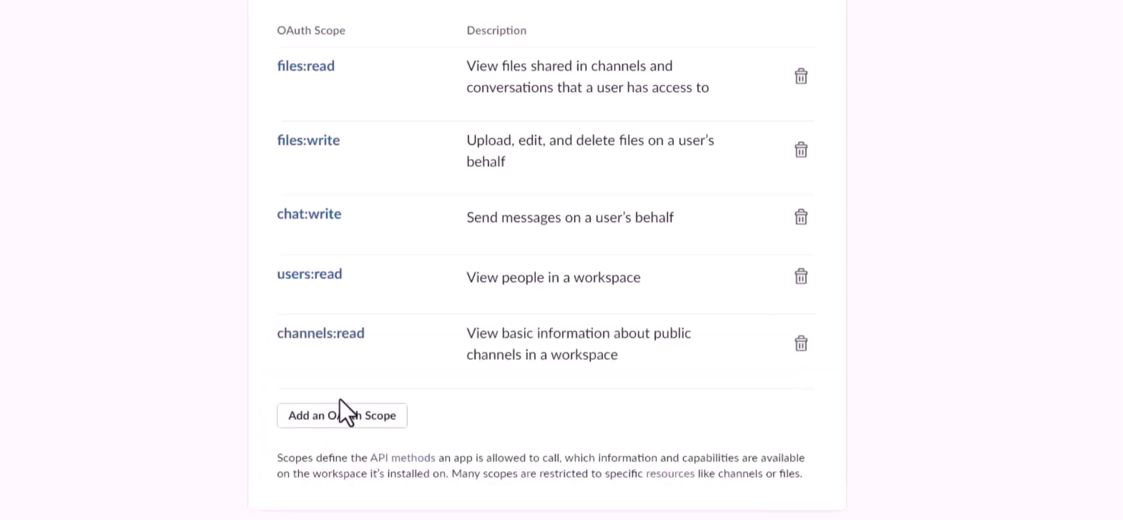
{"action": "left_click", "coordinate": [343, 420]}
{"action": "type", "text": "cha"}
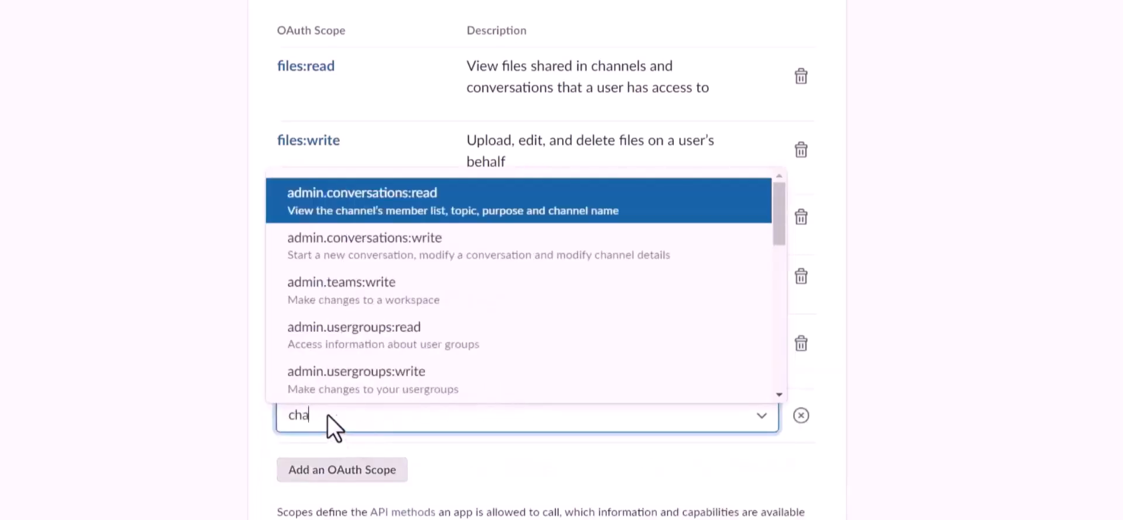
{"action": "scroll", "coordinate": [358, 345], "scroll_direction": "down", "scroll_amount": 3}
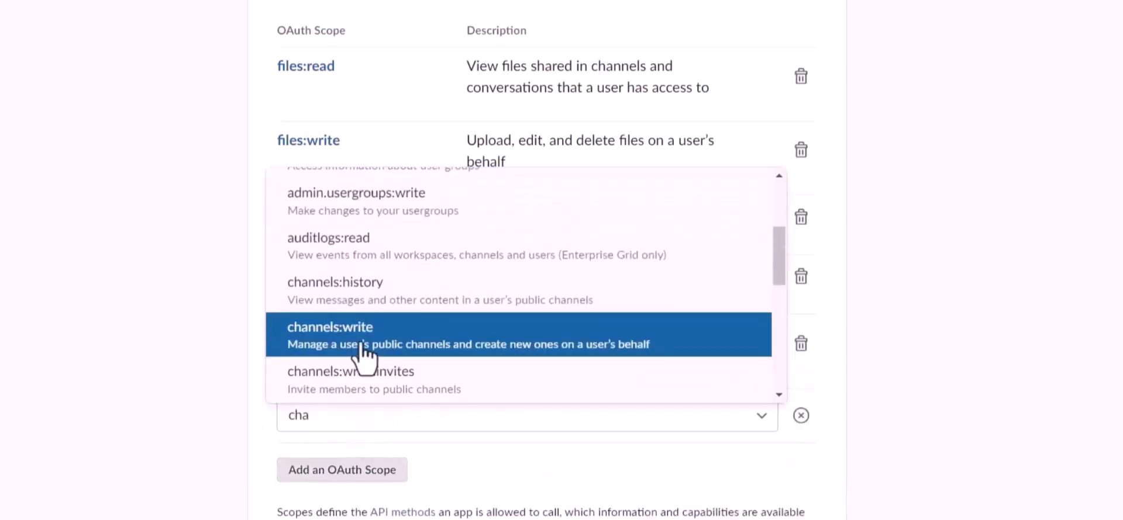
{"action": "left_click", "coordinate": [366, 345]}
Step: Remove the users:read scope from the user token scopes
{"action": "left_click", "coordinate": [801, 276]}
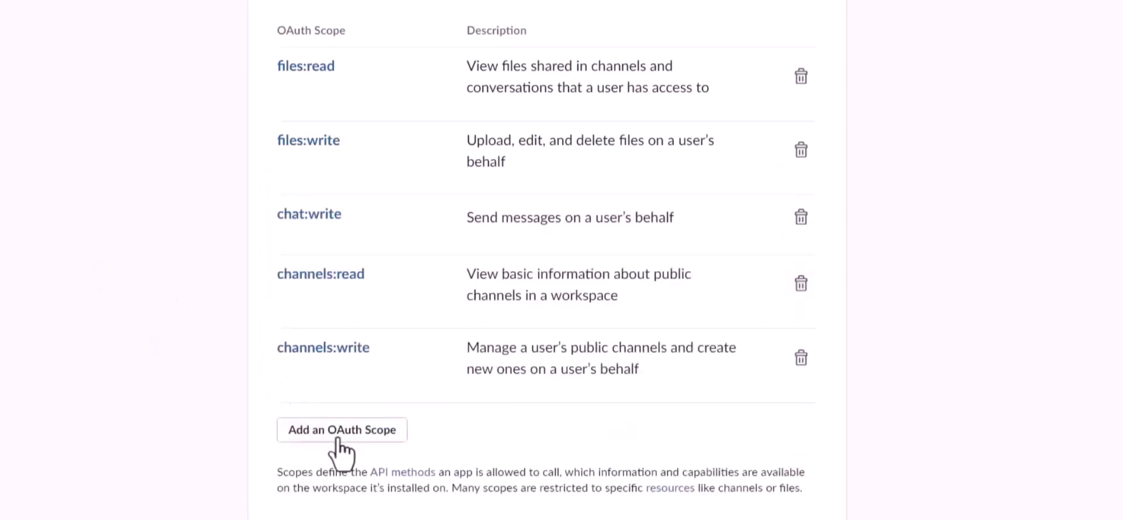
{"action": "scroll", "coordinate": [418, 346], "scroll_direction": "up", "scroll_amount": 15}
{"action": "scroll", "coordinate": [419, 346], "scroll_direction": "up", "scroll_amount": 1}
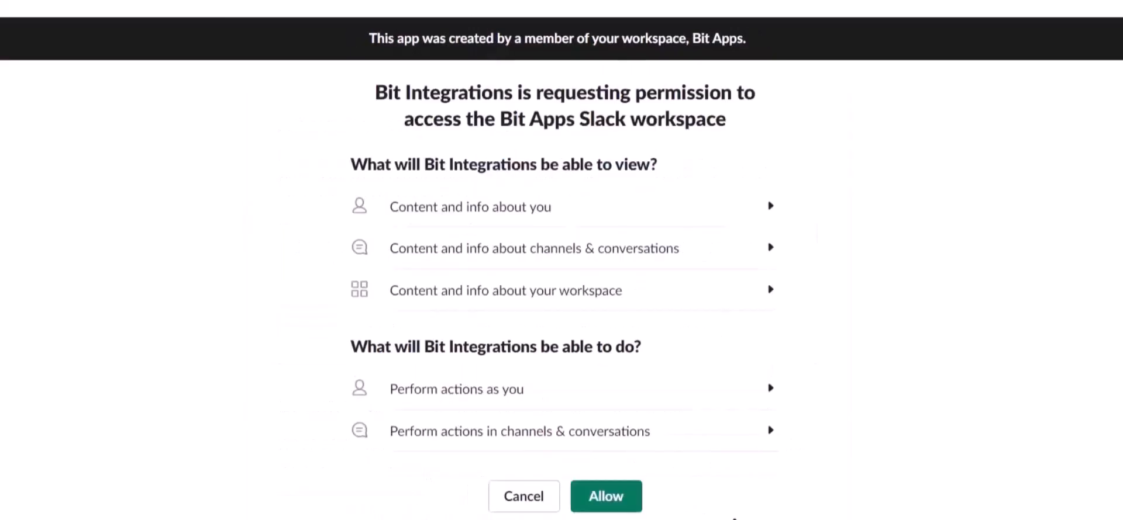
Step: Allow the app into the Bit Apps workspace and copy its User OAuth Token
{"action": "left_click", "coordinate": [607, 507]}
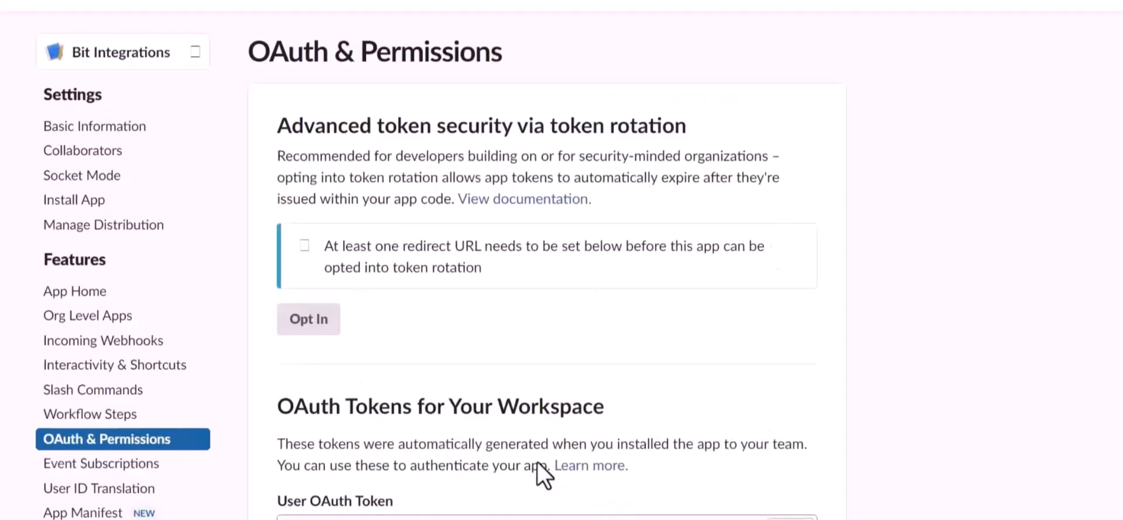
{"action": "scroll", "coordinate": [435, 458], "scroll_direction": "down", "scroll_amount": 3}
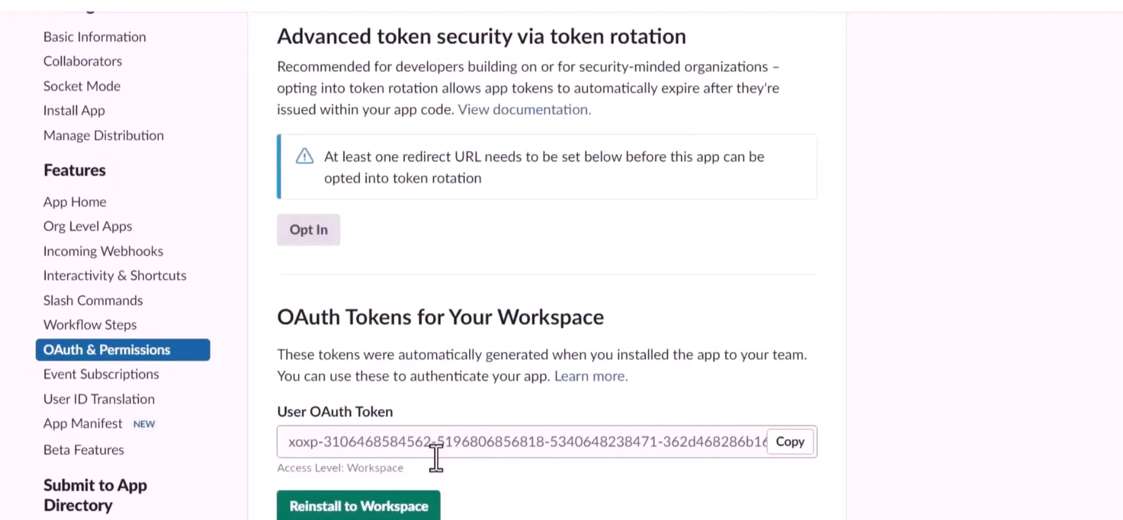
{"action": "left_click", "coordinate": [786, 444]}
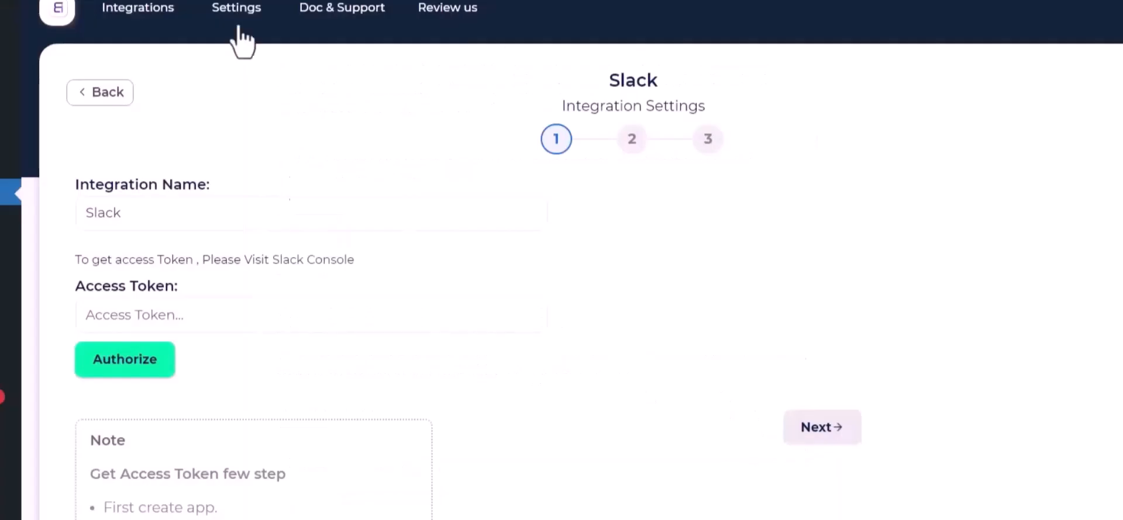
{"action": "left_click", "coordinate": [256, 304]}
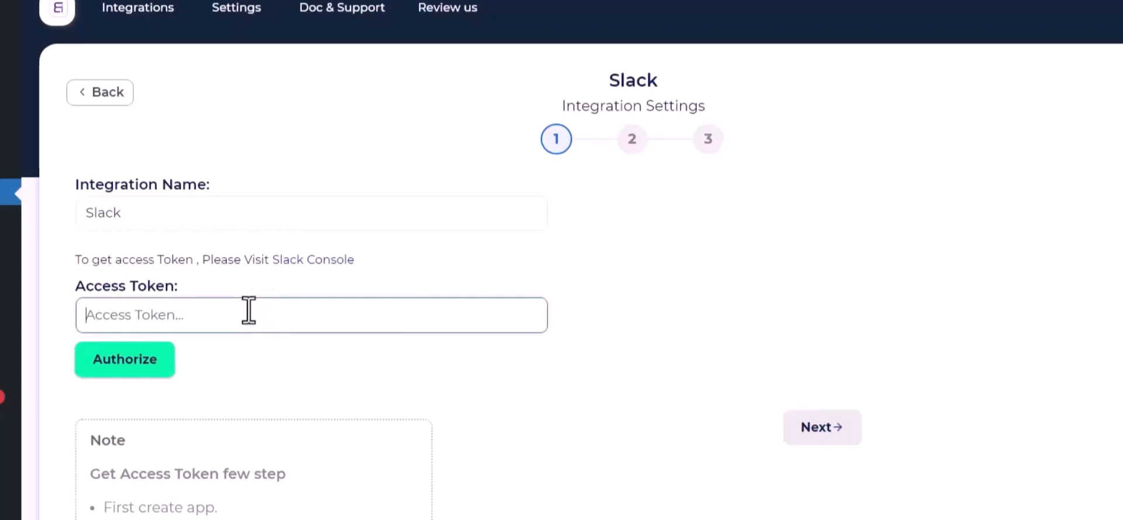
Step: Paste the Slack token into Access Token, authorize it, and continue to step 2
{"action": "key", "text": "ctrl+v"}
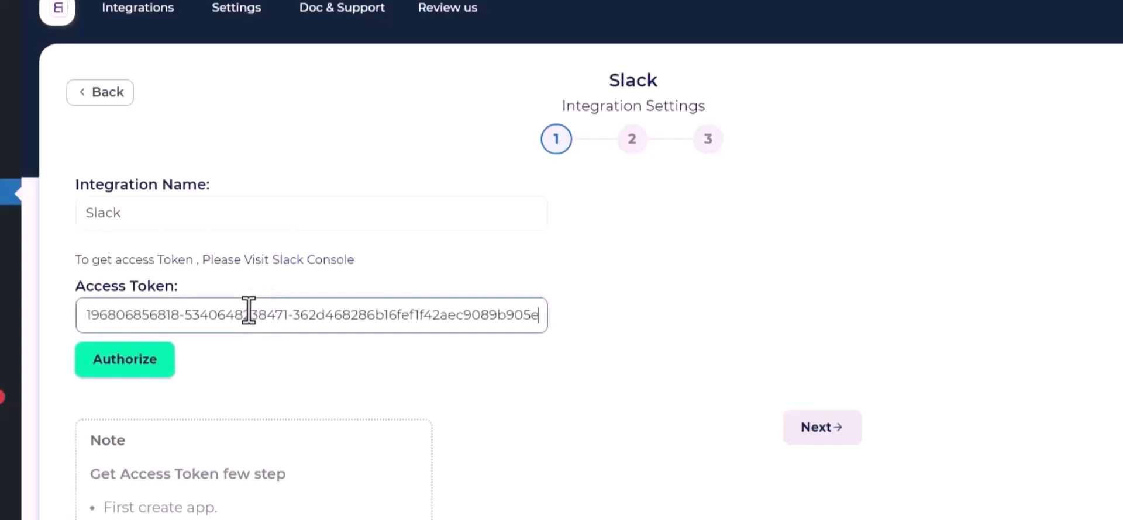
{"action": "left_click", "coordinate": [115, 360]}
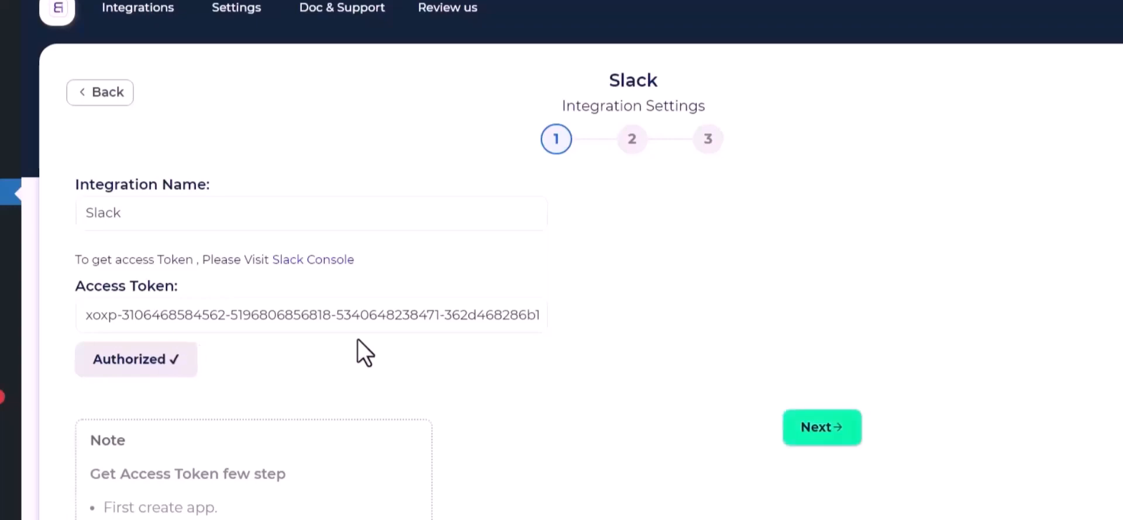
{"action": "left_click", "coordinate": [838, 433]}
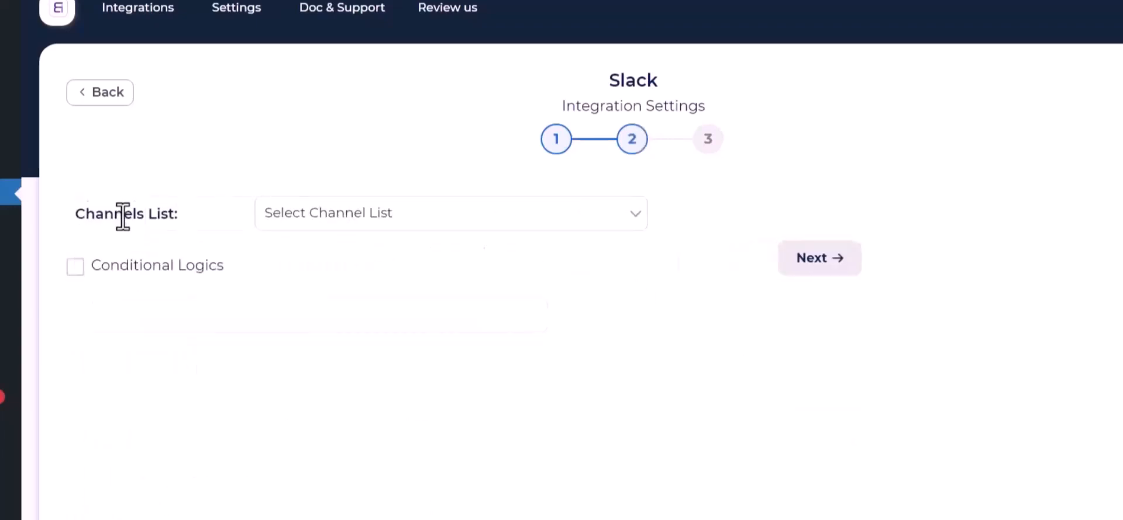
Step: Send First Name and Payment Email as the message to the bit-integrations channel
{"action": "left_click", "coordinate": [368, 227]}
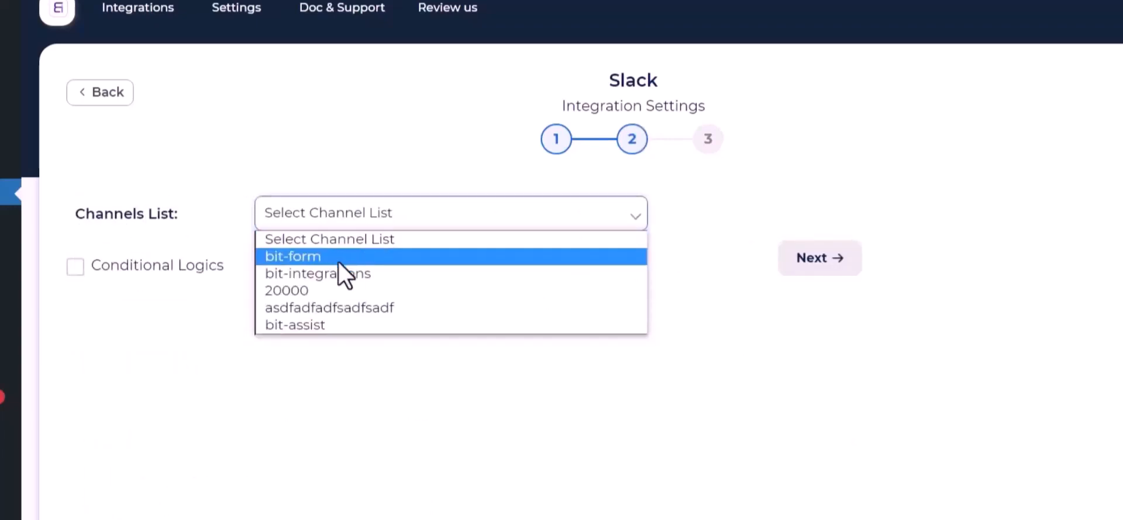
{"action": "left_click", "coordinate": [318, 273]}
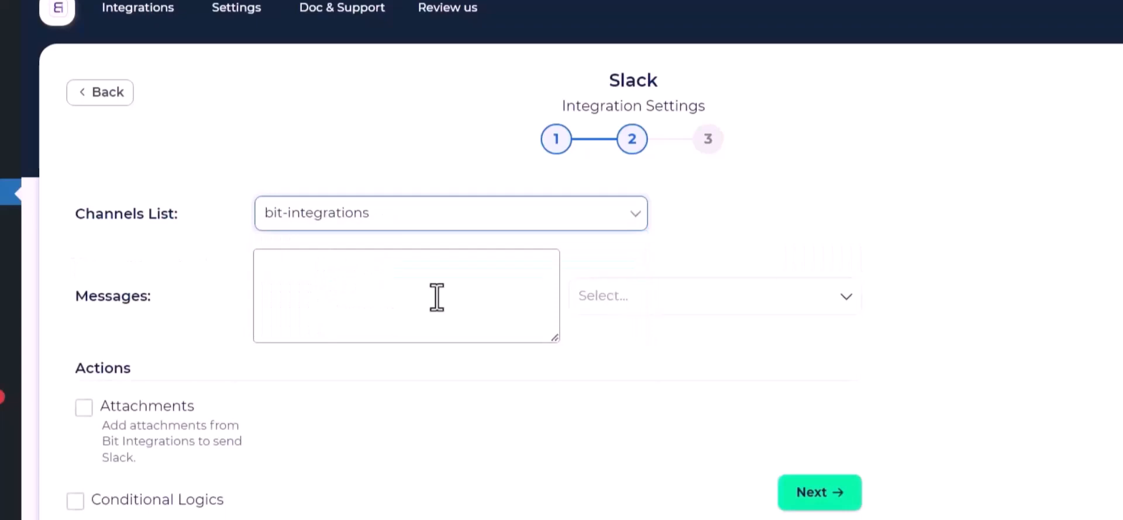
{"action": "left_click", "coordinate": [698, 308]}
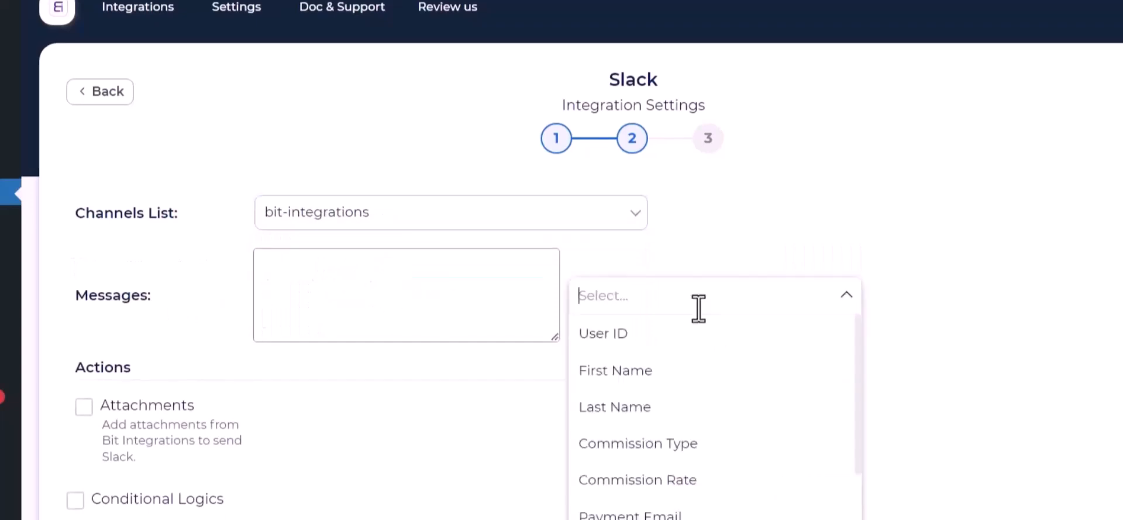
{"action": "left_click", "coordinate": [640, 371]}
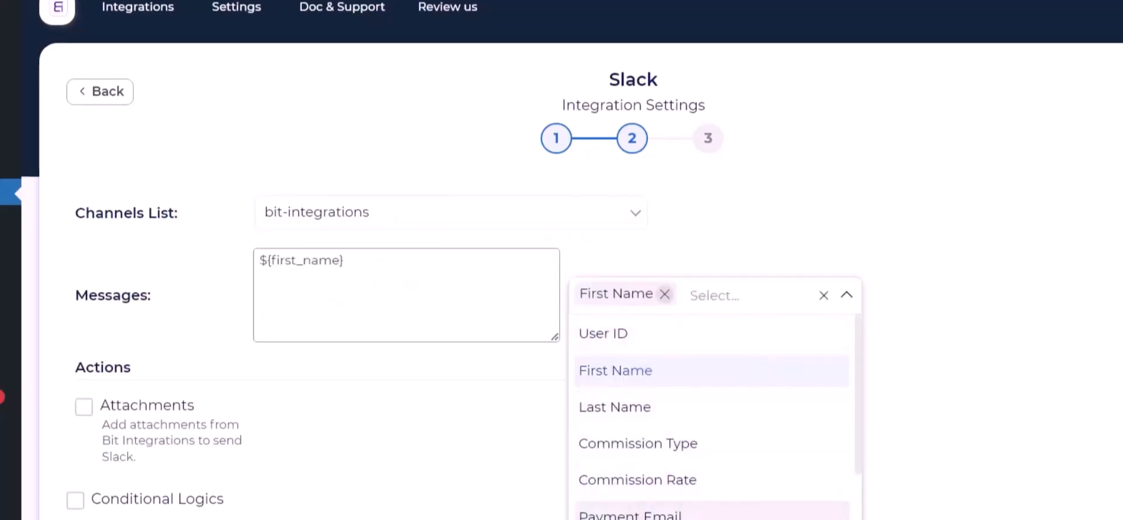
{"action": "left_click", "coordinate": [630, 515]}
{"action": "left_click", "coordinate": [570, 367]}
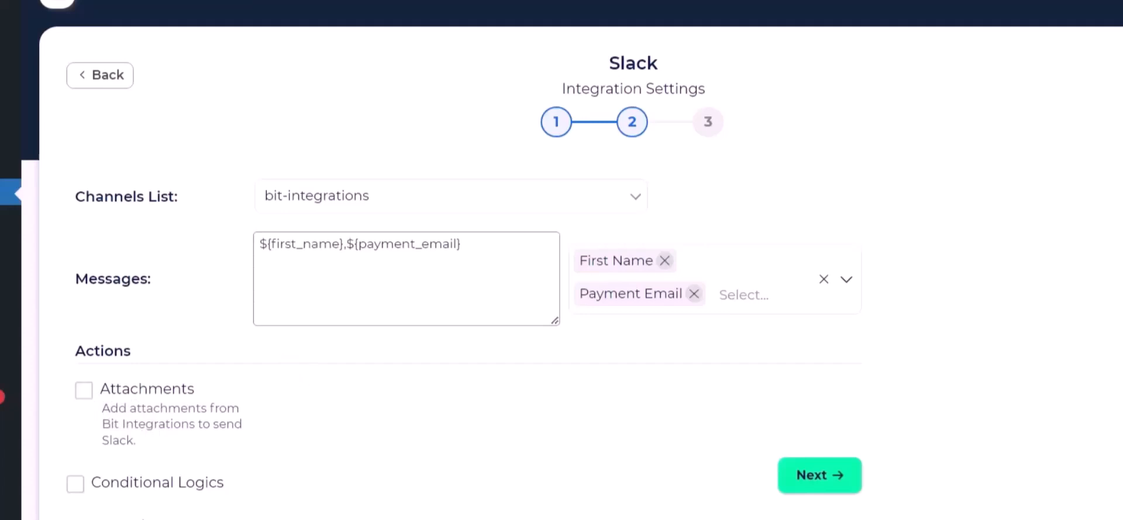
Step: Leave Conditional Logics off and finish the integration
{"action": "left_click", "coordinate": [74, 484]}
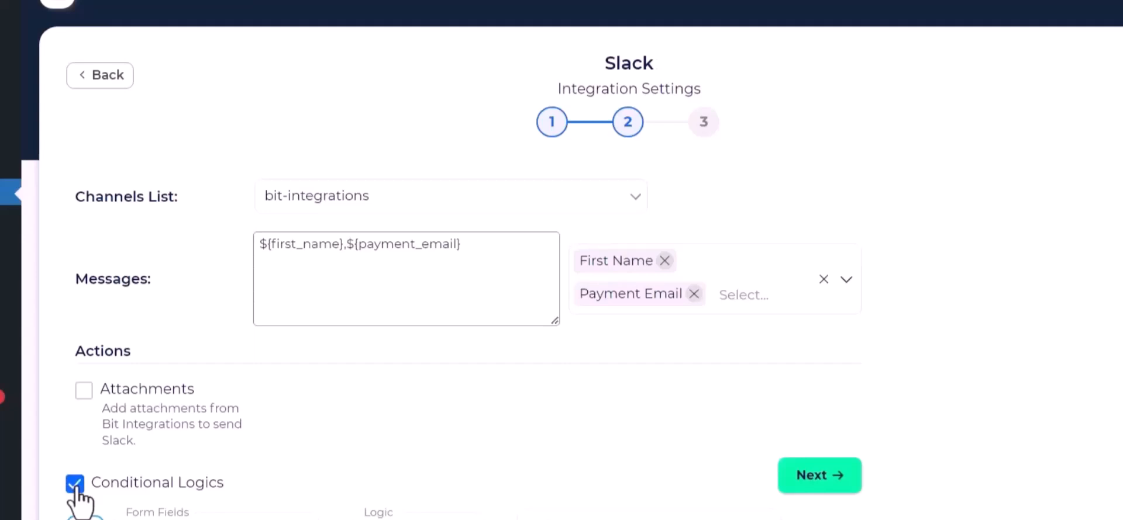
{"action": "left_click", "coordinate": [75, 491]}
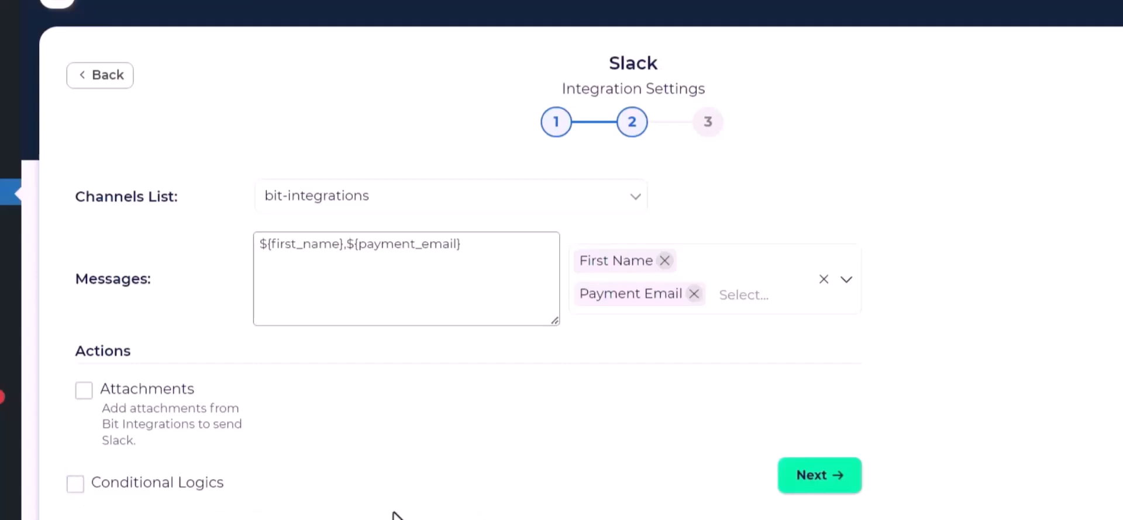
{"action": "left_click", "coordinate": [839, 476]}
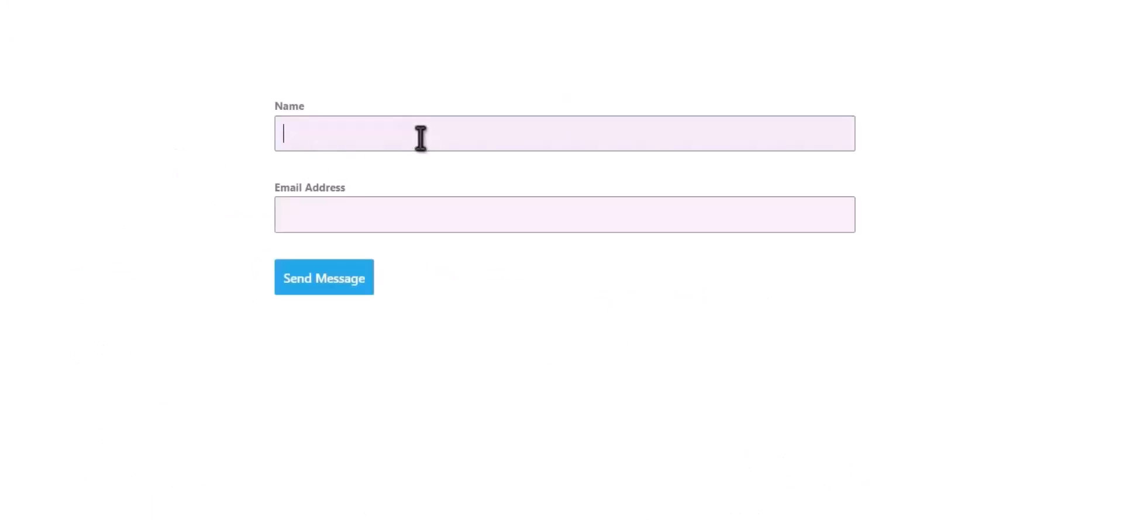
Step: Submit the contact form with name 'Bit Integrations' and a test e-mail address
{"action": "type", "text": "Bit Integrations"}
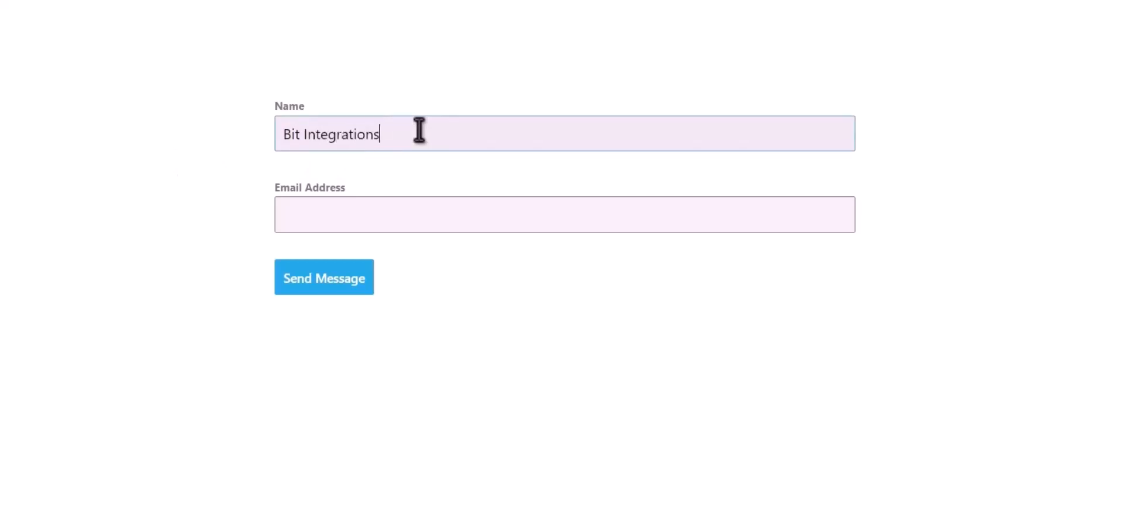
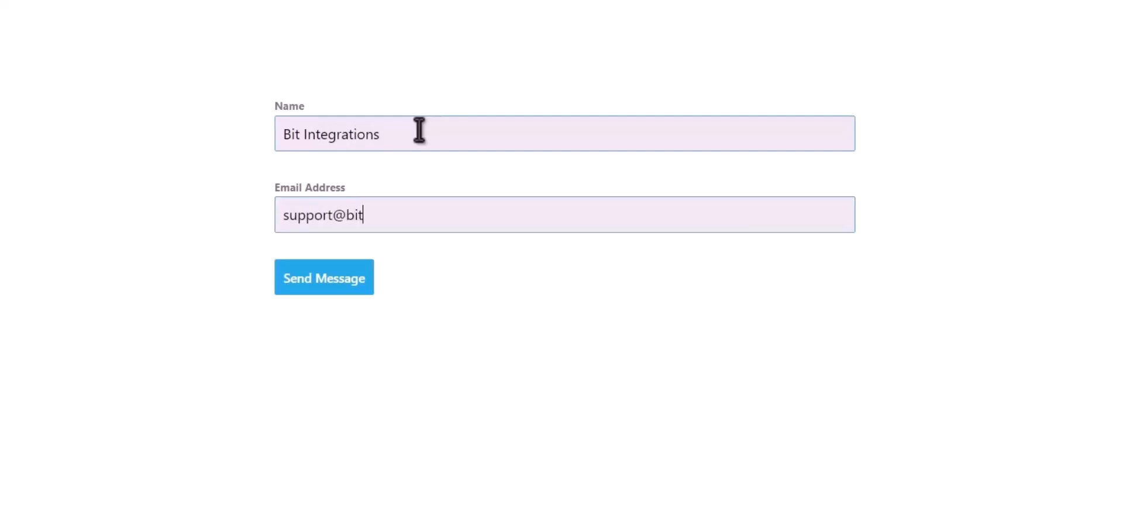
{"action": "left_click", "coordinate": [360, 287]}
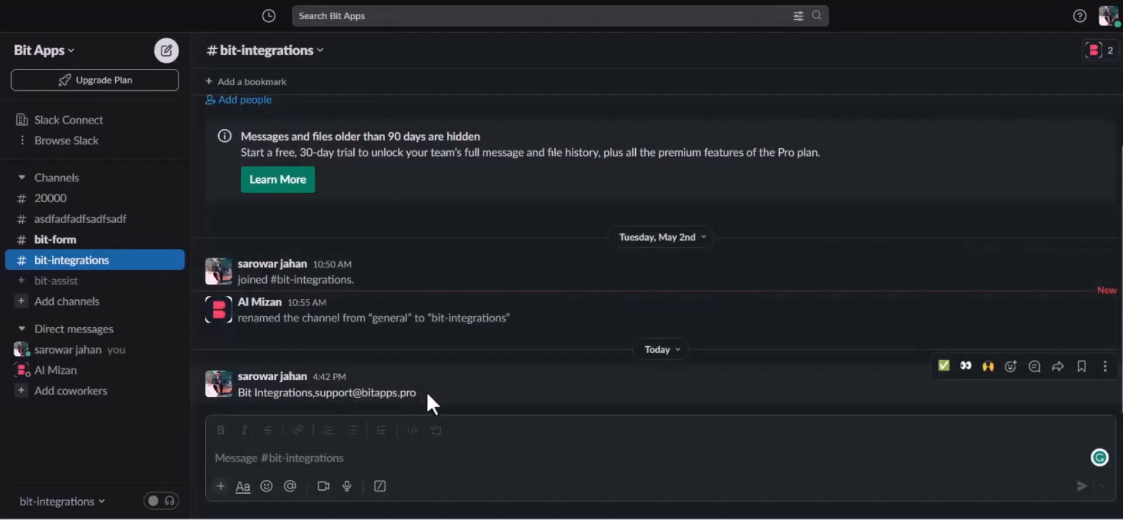
Step: Select the new #bit-integrations message showing the name Bit Integrations and the test e-mail
{"action": "left_click_drag", "start_coordinate": [246, 392], "coordinate": [434, 391]}
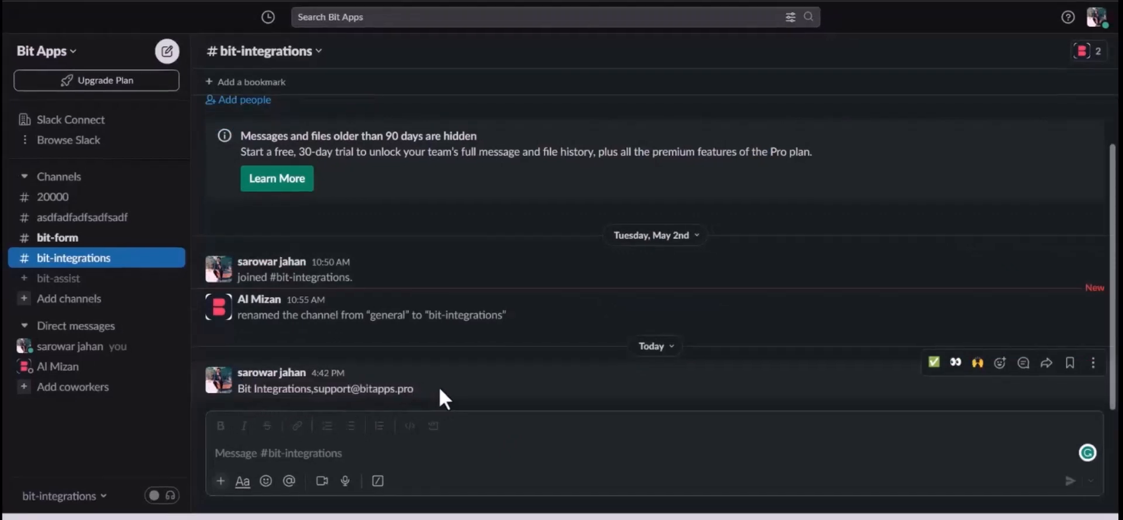